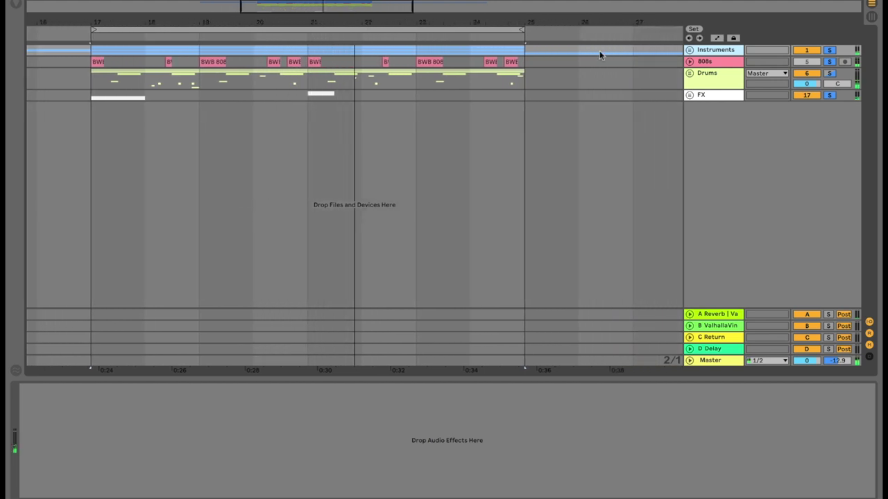
Step: Unfold the Instruments group, expand all tracks to show the loop's drum clips in full height, and stop playback
{"action": "left_click", "coordinate": [689, 50], "text": "alt"}
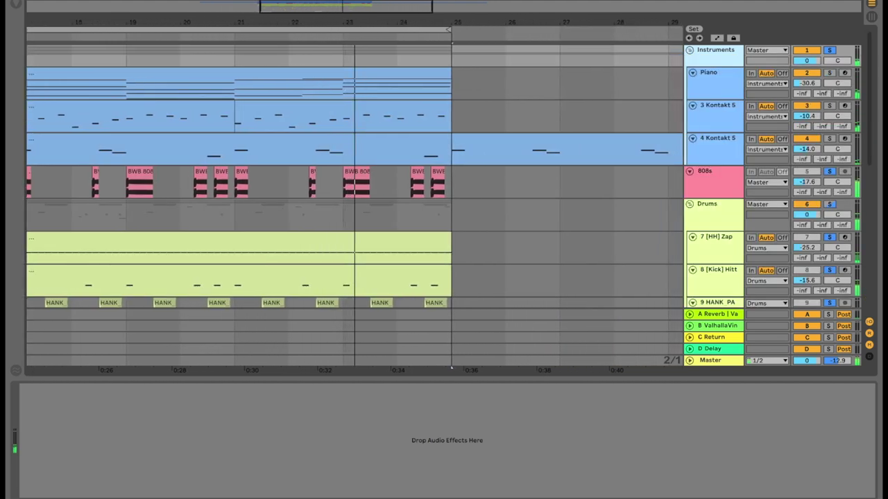
{"action": "scroll", "coordinate": [355, 205], "scroll_direction": "left", "scroll_amount": 5}
{"action": "scroll", "coordinate": [354, 205], "scroll_direction": "right", "scroll_amount": 1}
{"action": "left_click", "coordinate": [693, 73], "text": "alt"}
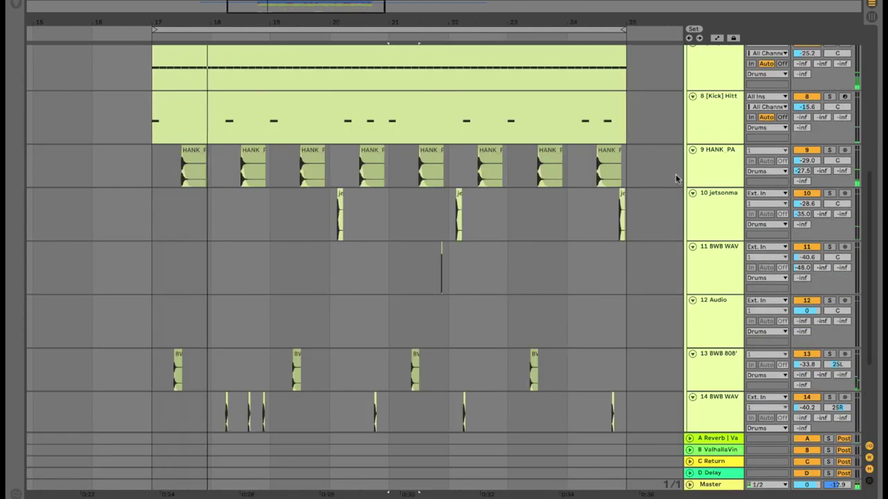
{"action": "key", "text": "space"}
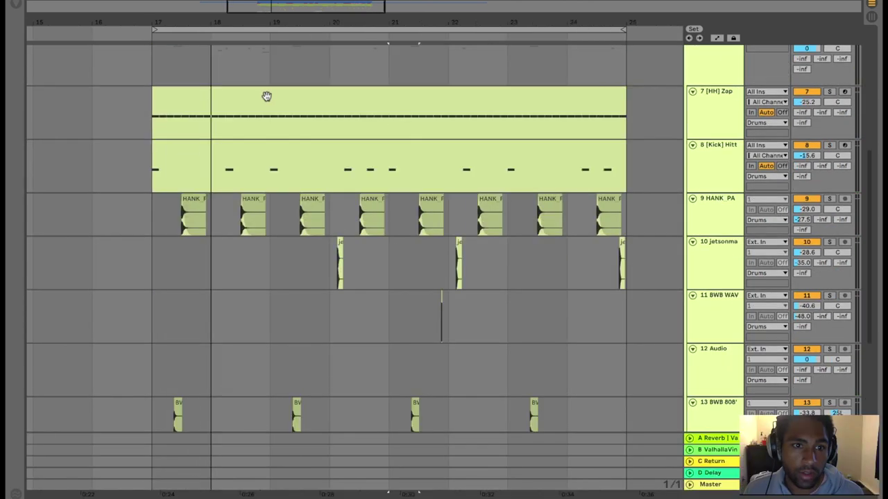
Step: Solo the hi-hat track 7, open its clip in an enlarged note editor, and play it to examine the note velocities
{"action": "double_click", "coordinate": [266, 94]}
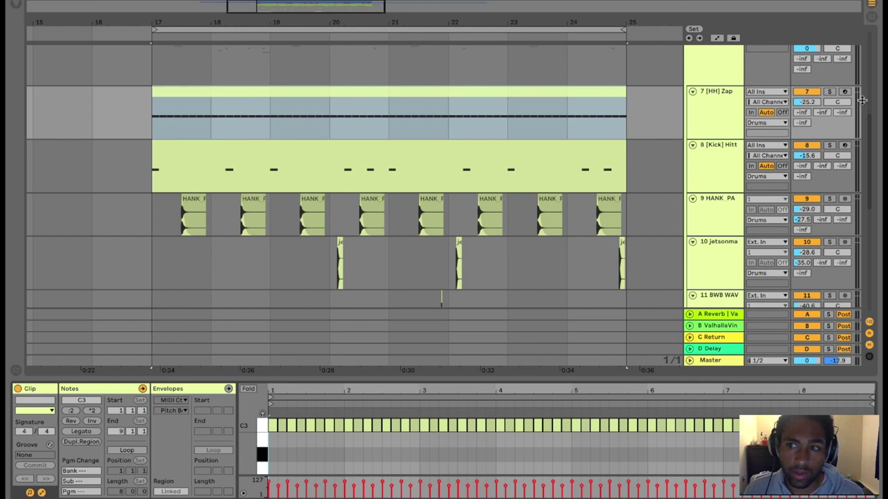
{"action": "left_click", "coordinate": [829, 92]}
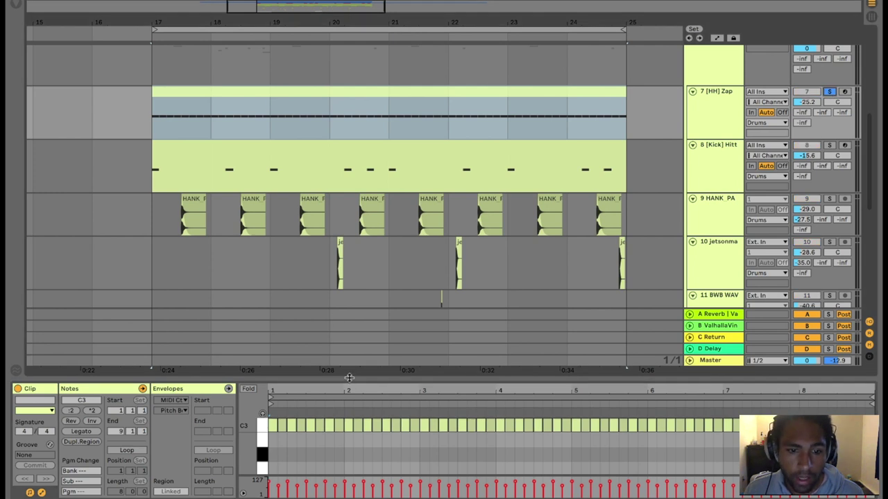
{"action": "left_click_drag", "start_coordinate": [349, 374], "coordinate": [351, 295]}
{"action": "key", "text": "space"}
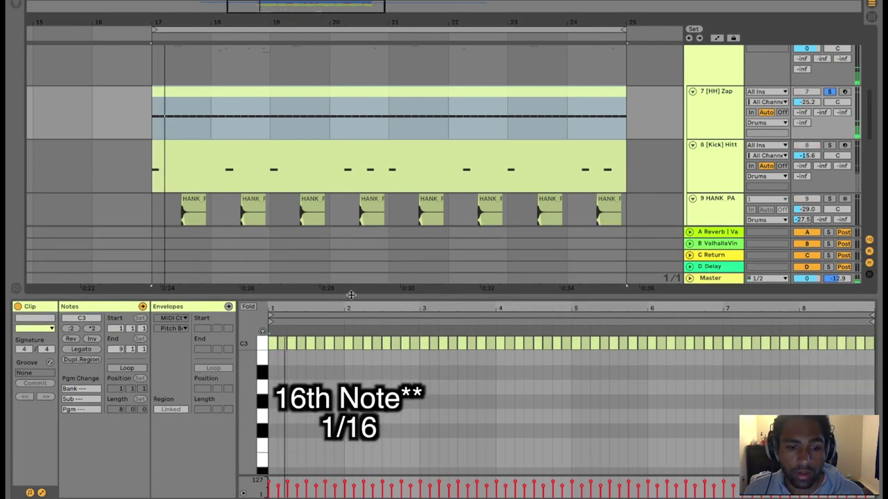
{"action": "left_click", "coordinate": [374, 489]}
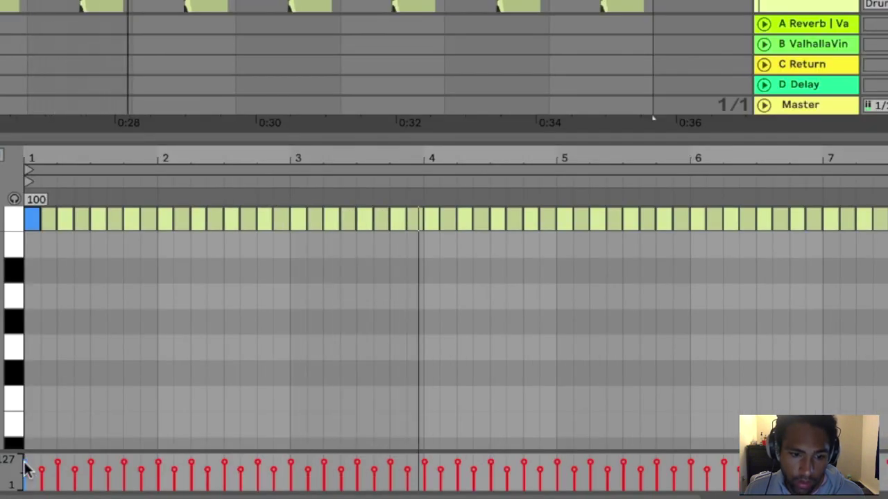
{"action": "left_click_drag", "start_coordinate": [34, 155], "coordinate": [35, 182]}
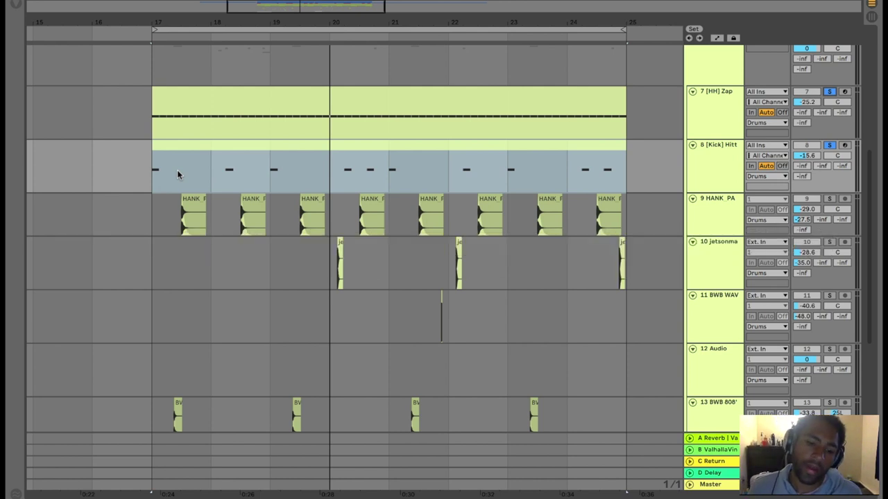
Step: Play the soloed hi-hat and kick tracks together from the start of the kick clip at bar 17
{"action": "key", "text": "ctrl+1"}
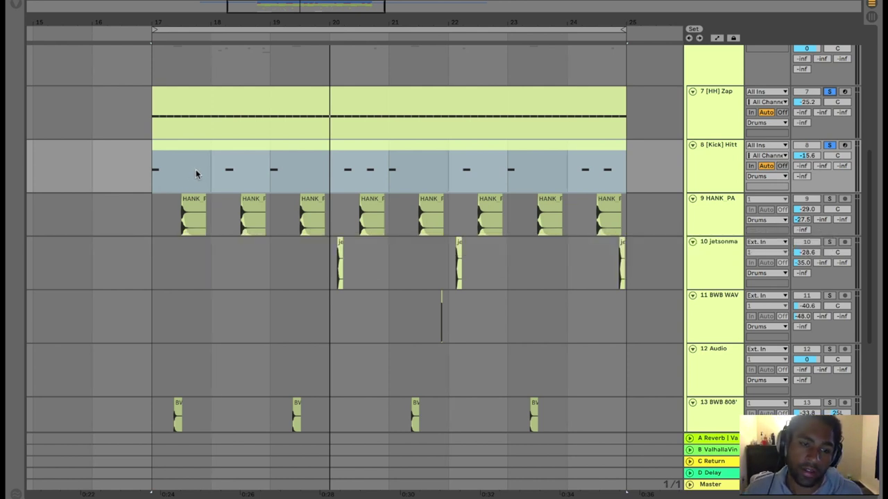
{"action": "left_click", "coordinate": [209, 176]}
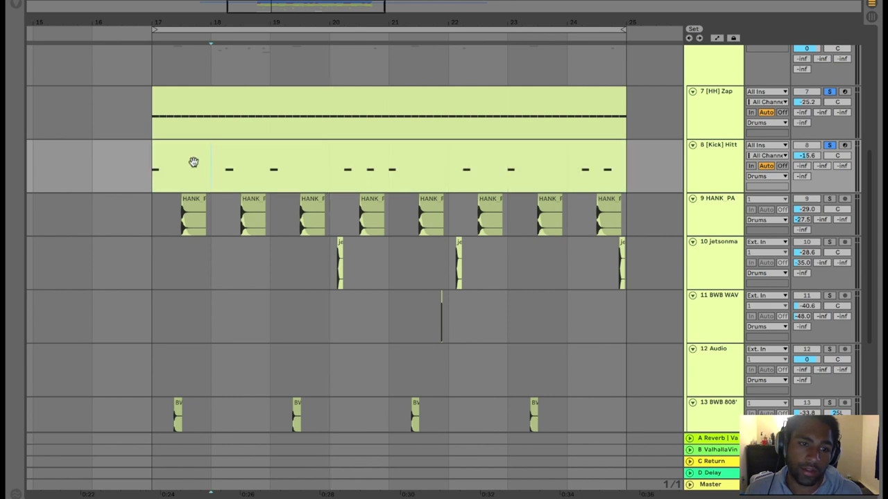
{"action": "left_click", "coordinate": [191, 156]}
{"action": "key", "text": "space"}
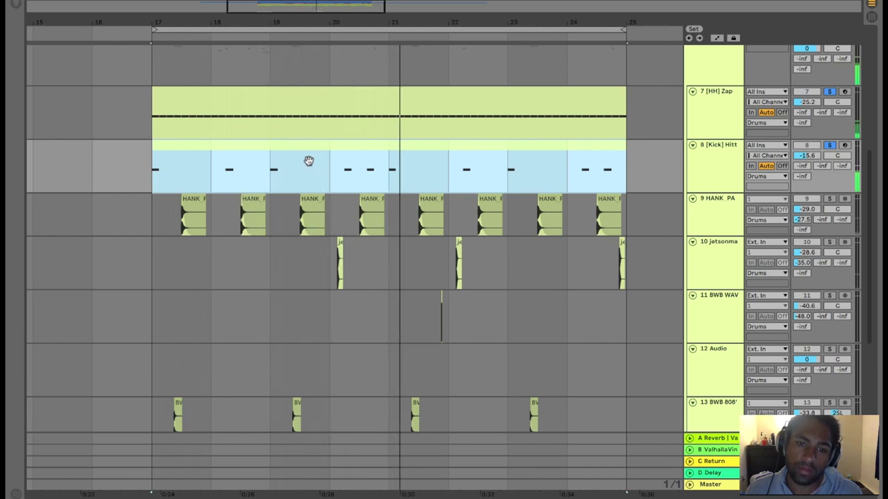
Step: Solo the HANK_PAN snare track as well, and inspect the sample settings of its clip in bar 22
{"action": "left_click", "coordinate": [830, 199]}
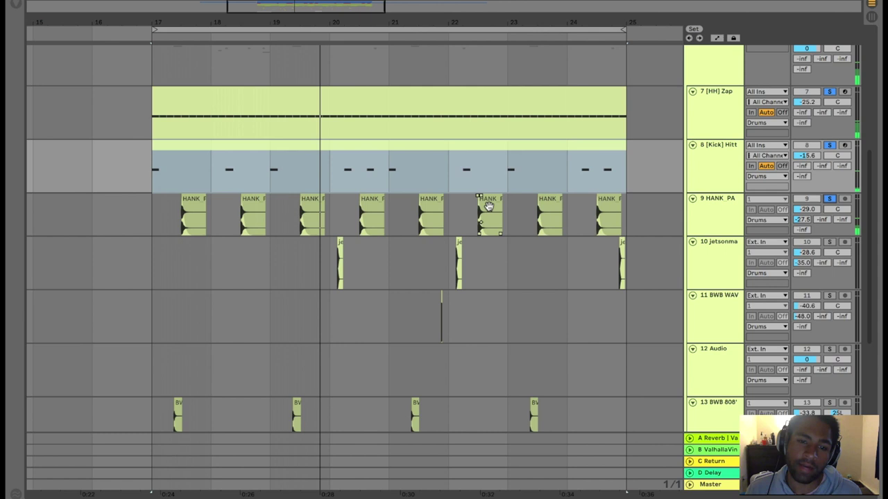
{"action": "double_click", "coordinate": [489, 207]}
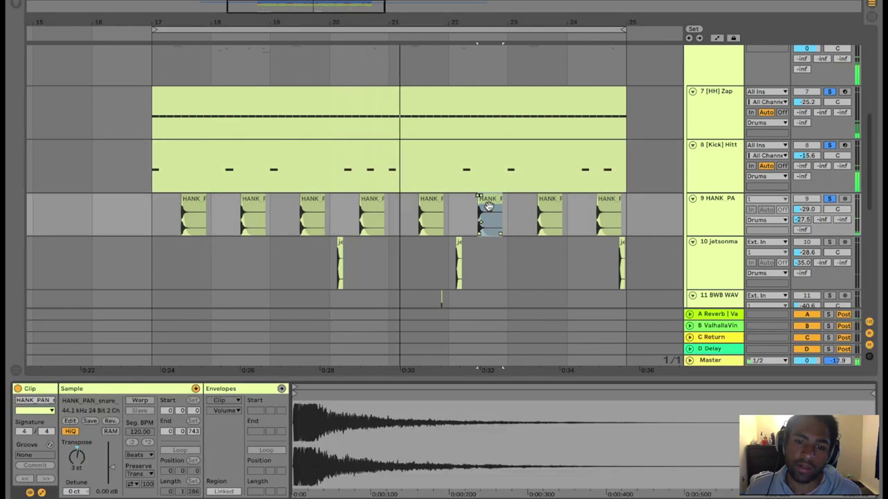
{"action": "left_click_drag", "start_coordinate": [605, 378], "coordinate": [605, 495]}
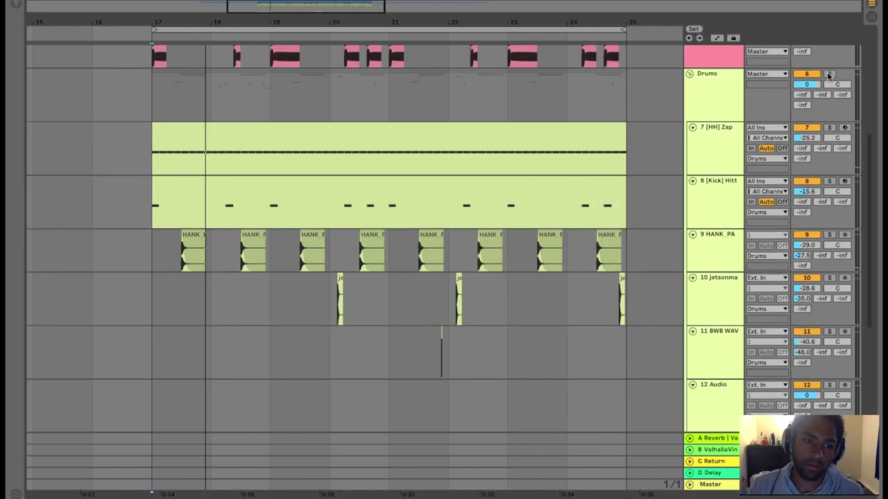
Step: Collapse all drum tracks, open the first BWB 808 clip on track 13, and unfold that track
{"action": "left_click", "coordinate": [691, 127], "text": "alt"}
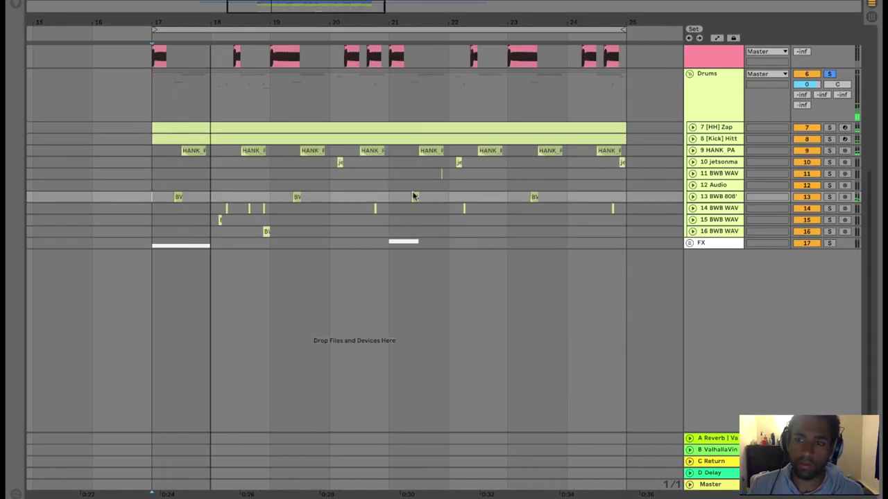
{"action": "double_click", "coordinate": [178, 197]}
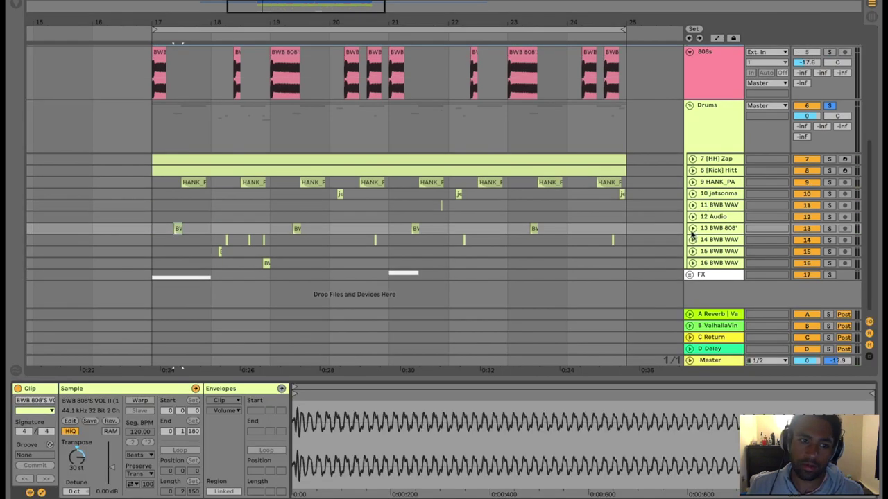
{"action": "left_click", "coordinate": [691, 230]}
Step: Review the ValhallaVintageVerb settings on track 13, including its Mix, and close the plug-in window
{"action": "double_click", "coordinate": [720, 240]}
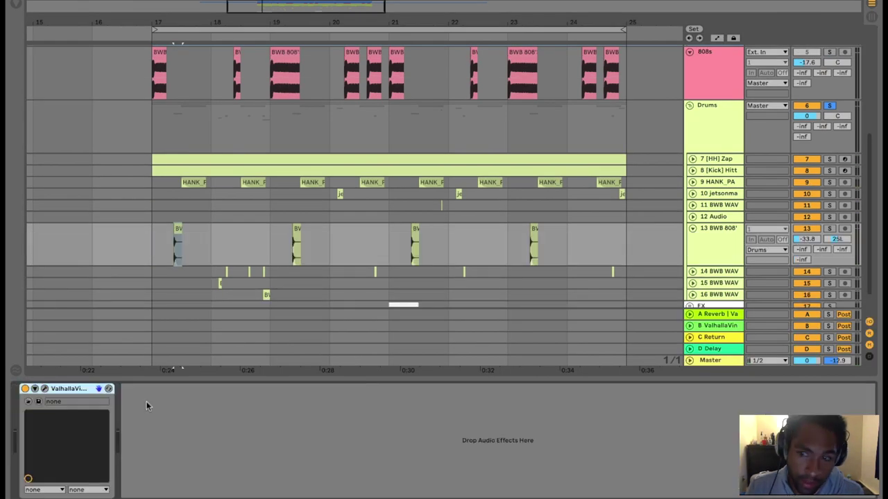
{"action": "left_click", "coordinate": [45, 389]}
{"action": "left_click_drag", "start_coordinate": [121, 179], "coordinate": [122, 199]}
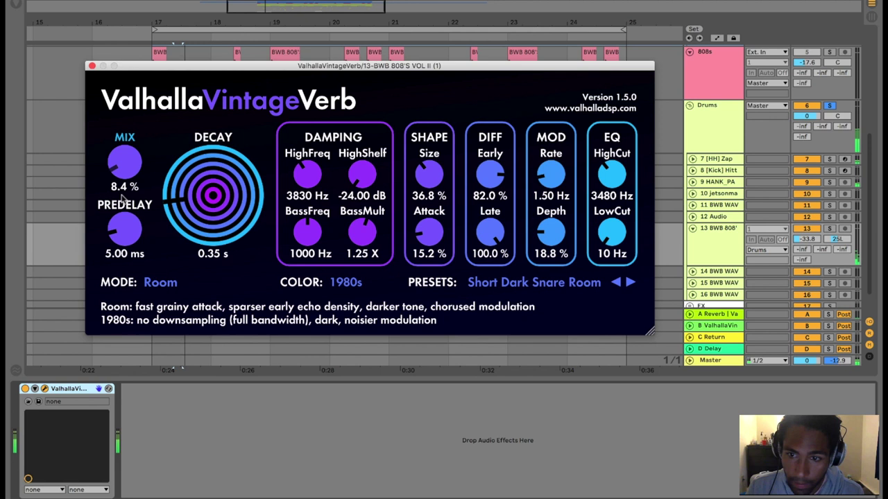
{"action": "left_click", "coordinate": [92, 66]}
Step: Examine the fade and Transpose setting of the first BWB 808 clip on track 13
{"action": "left_click_drag", "start_coordinate": [170, 22], "coordinate": [169, 55]}
{"action": "double_click", "coordinate": [320, 231]}
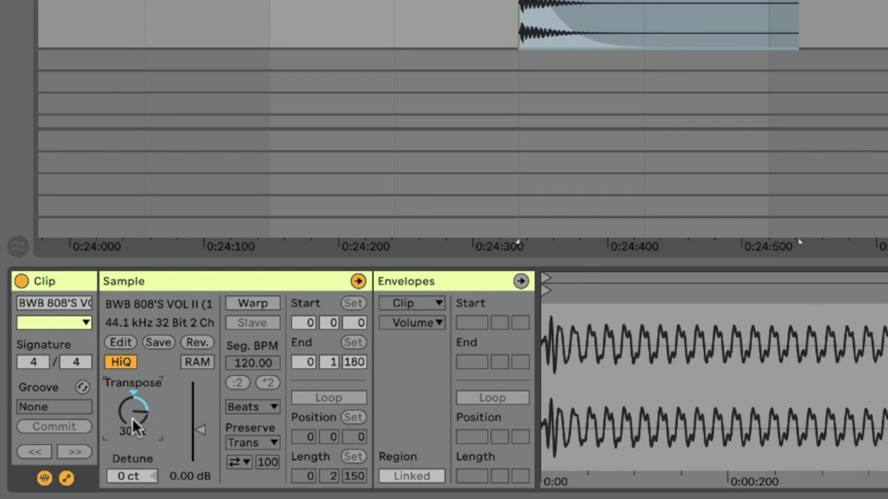
{"action": "left_click_drag", "start_coordinate": [662, 264], "coordinate": [735, 361]}
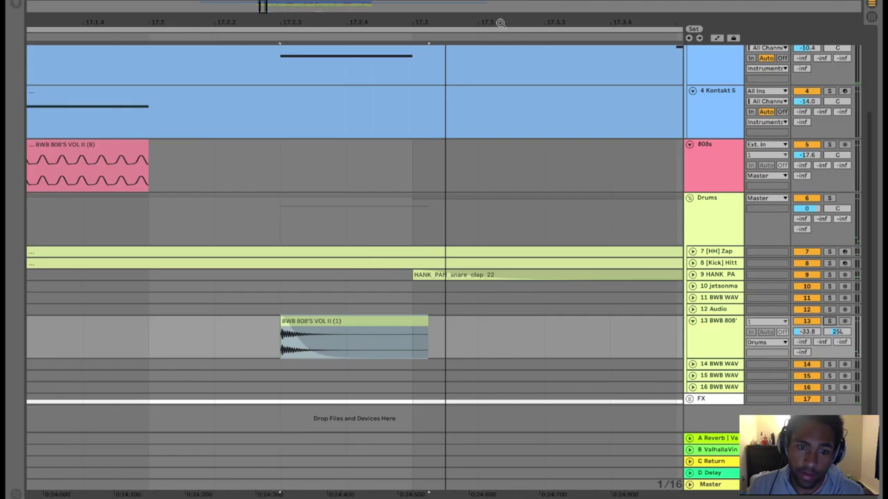
{"action": "left_click_drag", "start_coordinate": [499, 22], "coordinate": [235, 25]}
Step: Fold and mute the Instruments group, and play the 808s and drums from the start of bar 17
{"action": "scroll", "coordinate": [800, 191], "scroll_direction": "up", "scroll_amount": 3}
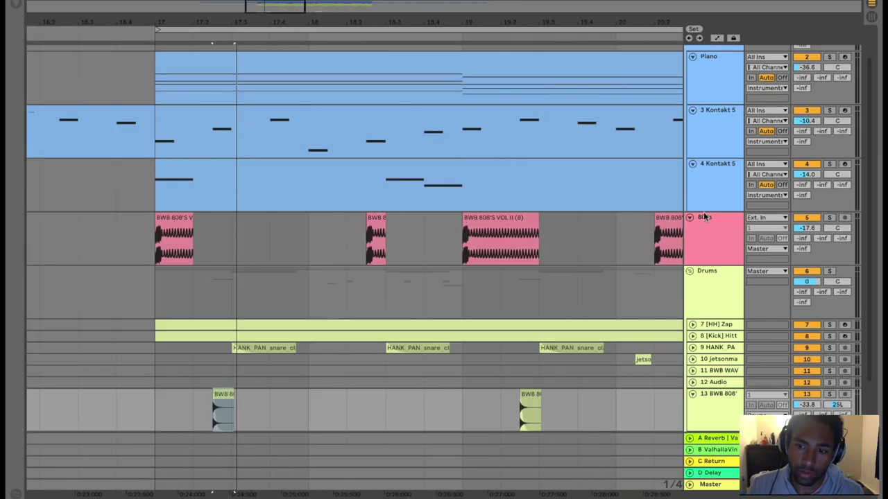
{"action": "scroll", "coordinate": [778, 75], "scroll_direction": "up", "scroll_amount": 2}
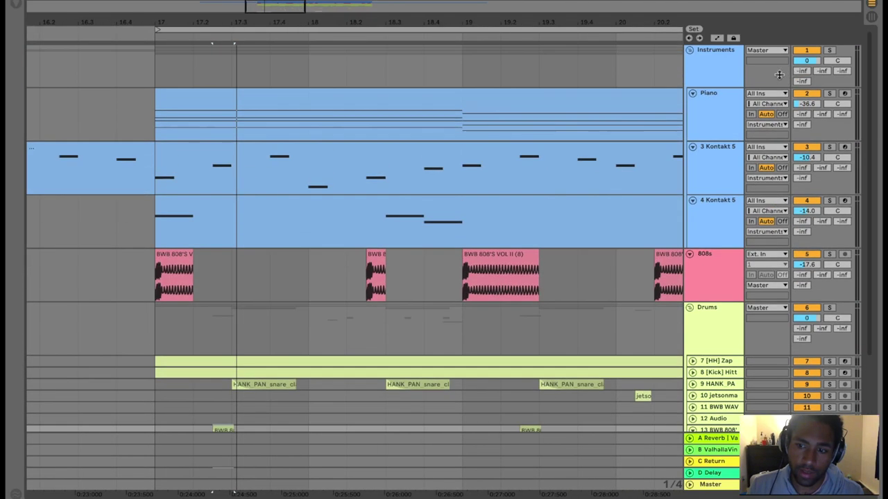
{"action": "left_click", "coordinate": [689, 50]}
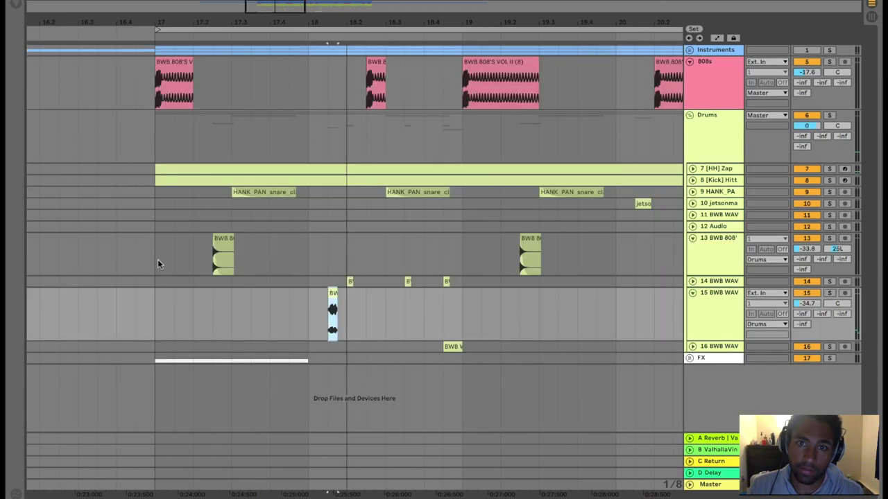
{"action": "left_click", "coordinate": [157, 264]}
{"action": "key", "text": "space"}
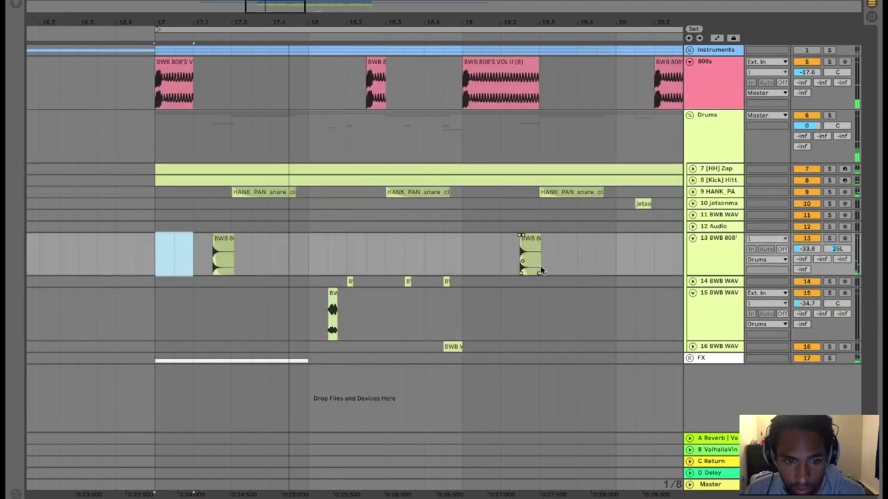
Step: Bring all tracks to a compact height and unfold the Drums and FX groups to show their individual tracks
{"action": "left_click", "coordinate": [691, 238], "text": "alt"}
{"action": "left_click_drag", "start_coordinate": [506, 23], "coordinate": [434, 4]}
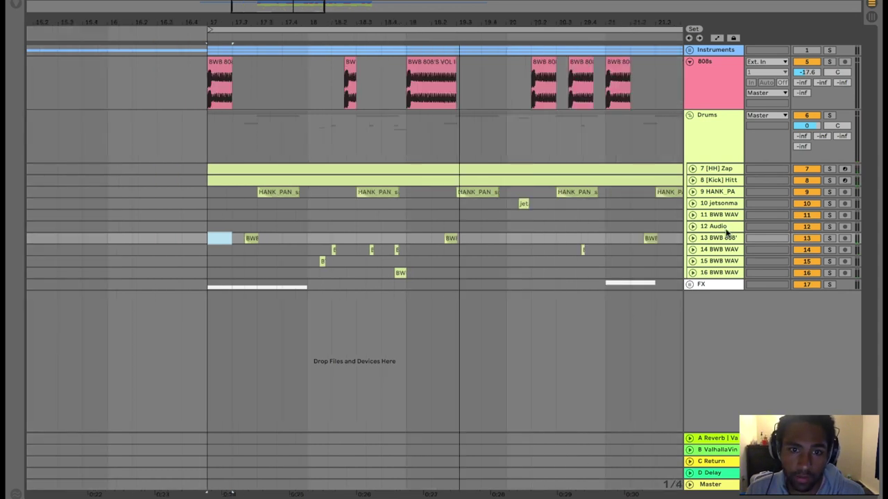
{"action": "left_click", "coordinate": [693, 227], "text": "alt"}
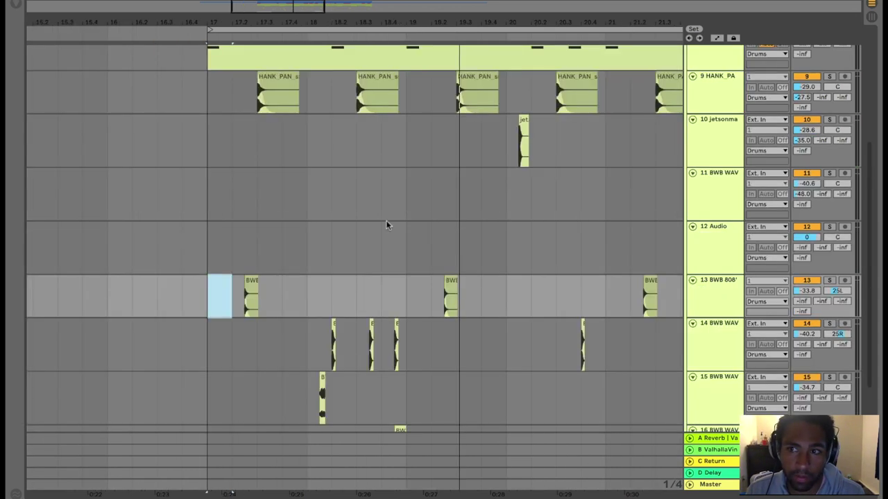
{"action": "left_click", "coordinate": [709, 267]}
{"action": "key", "text": "super+a"}
{"action": "key", "text": "Left"}
{"action": "key", "text": "Left"}
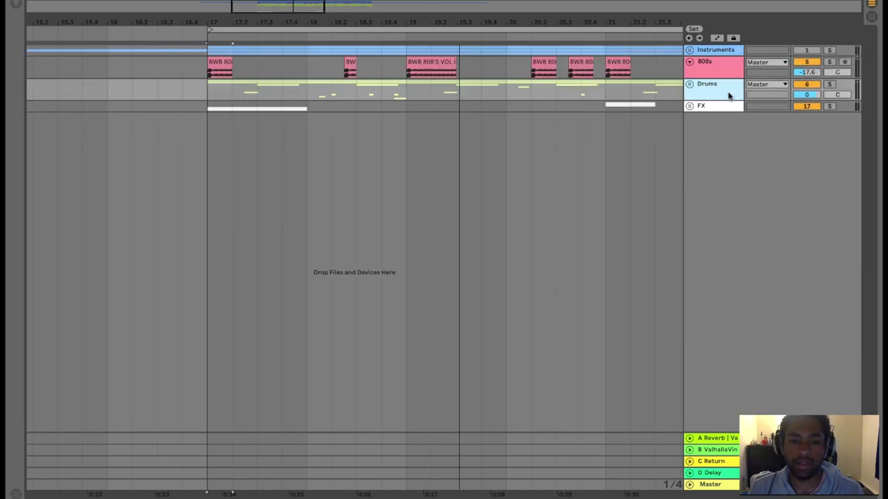
{"action": "key", "text": "u"}
{"action": "scroll", "coordinate": [379, 226], "scroll_direction": "down", "scroll_amount": 5}
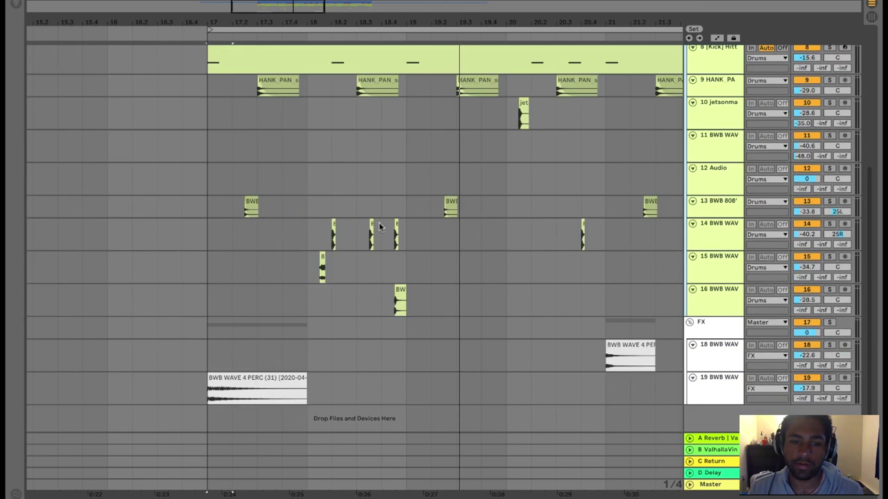
Step: Play the arrangement from bar 17 and follow the percussion clips on the drum tracks through the loop
{"action": "left_click", "coordinate": [211, 153]}
{"action": "key", "text": "space"}
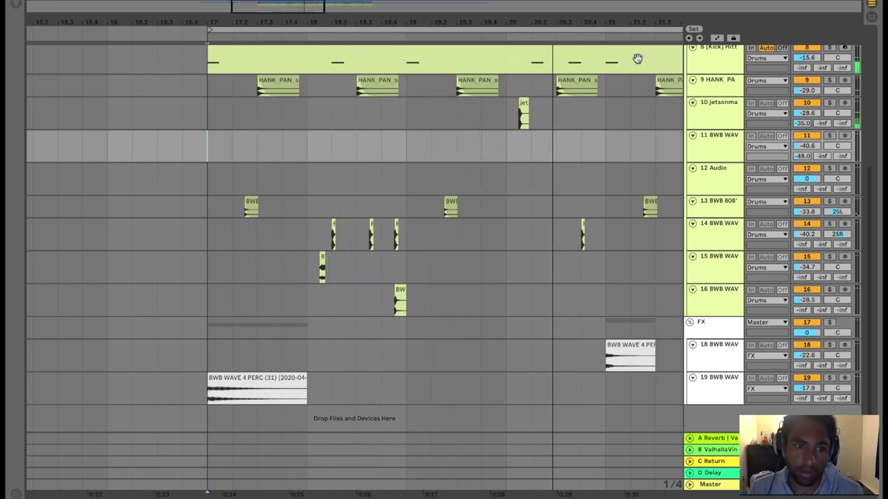
{"action": "left_click_drag", "start_coordinate": [632, 25], "coordinate": [557, 20]}
{"action": "left_click_drag", "start_coordinate": [202, 17], "coordinate": [203, 23]}
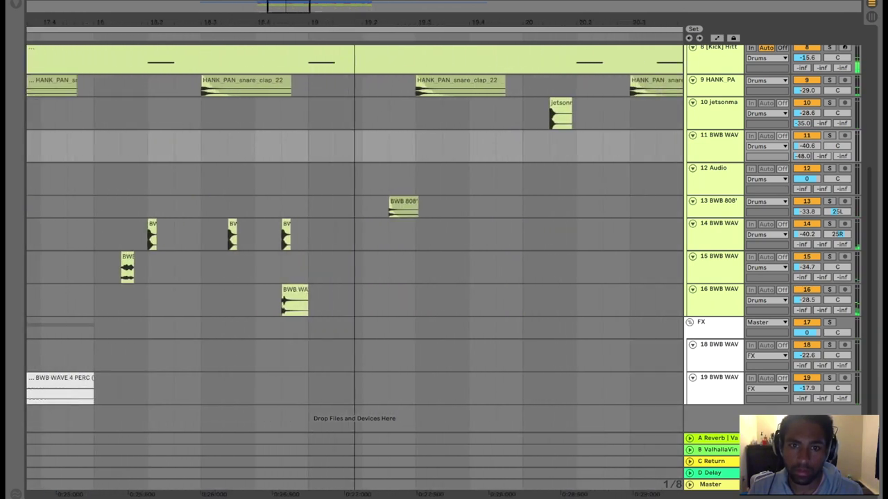
{"action": "scroll", "coordinate": [444, 201], "scroll_direction": "up", "scroll_amount": 5}
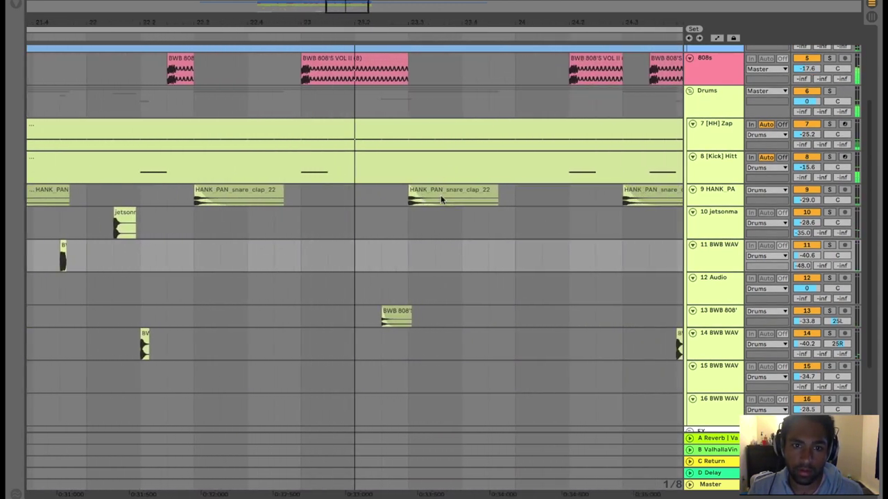
Step: Inspect the Transpose envelope of the BWB WAVE 4 PERC (31) clip on FX track 19
{"action": "left_click_drag", "start_coordinate": [376, 21], "coordinate": [369, 16]}
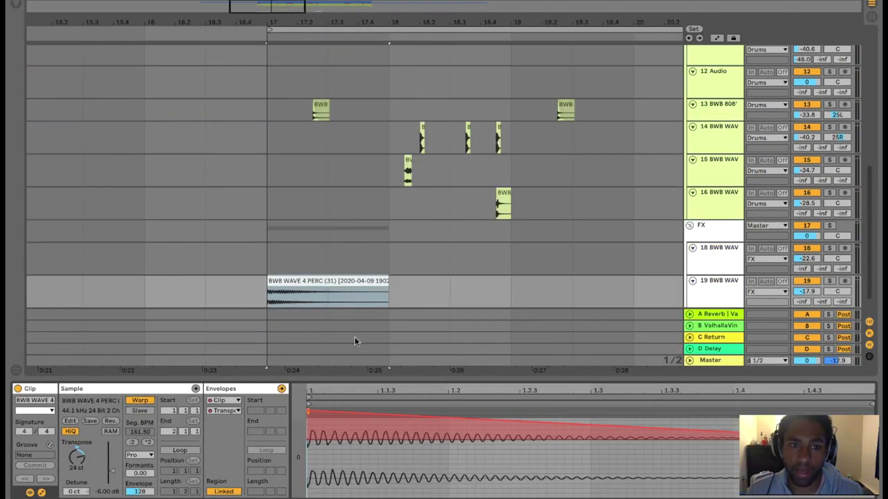
{"action": "left_click_drag", "start_coordinate": [695, 389], "coordinate": [695, 388]}
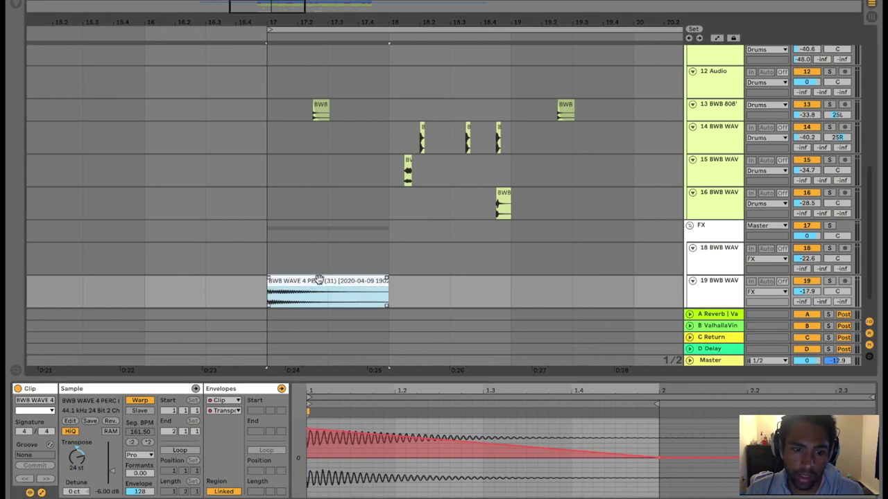
Step: Play from bar 17 to hear the FX clip, and show the device chain of track 19
{"action": "left_click", "coordinate": [269, 219]}
{"action": "scroll", "coordinate": [445, 225], "scroll_direction": "left", "scroll_amount": 3}
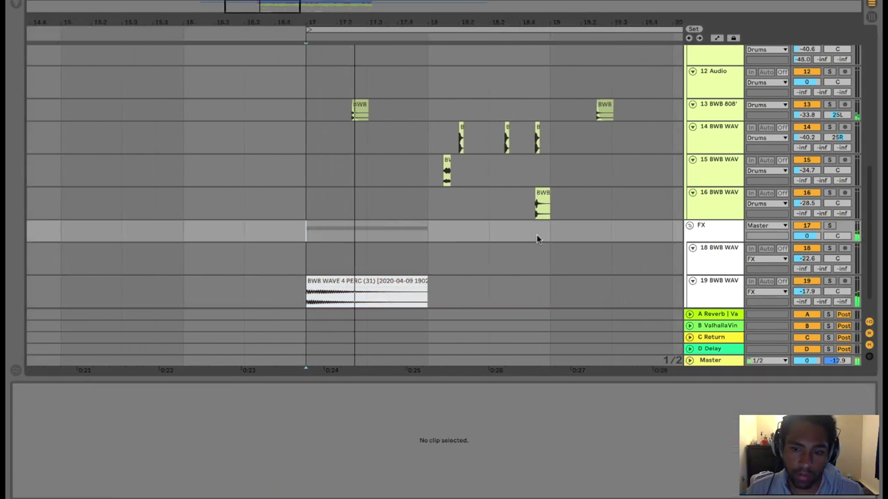
{"action": "left_click", "coordinate": [668, 294]}
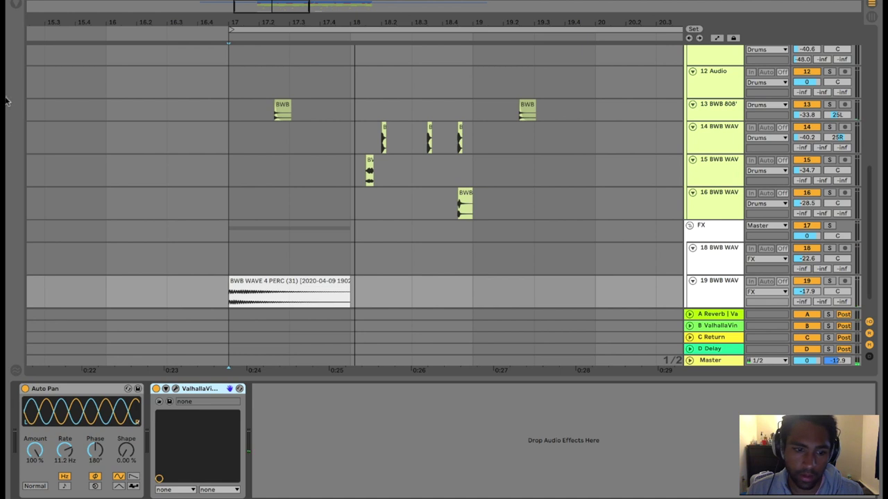
Step: Add an EQ Eight after the Valhalla reverb on track 19 and set its low-cut filter to 158 Hz
{"action": "left_click", "coordinate": [18, 5]}
{"action": "left_click", "coordinate": [55, 135]}
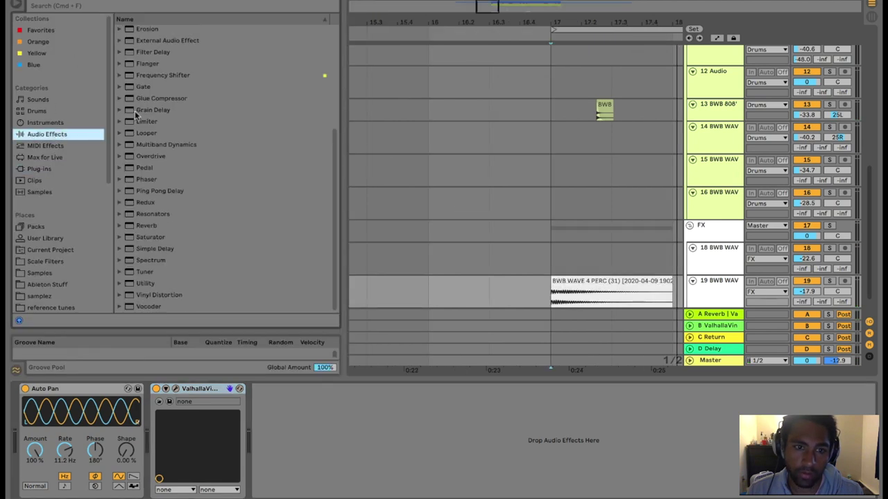
{"action": "scroll", "coordinate": [153, 128], "scroll_direction": "up", "scroll_amount": 2}
{"action": "double_click", "coordinate": [149, 30]}
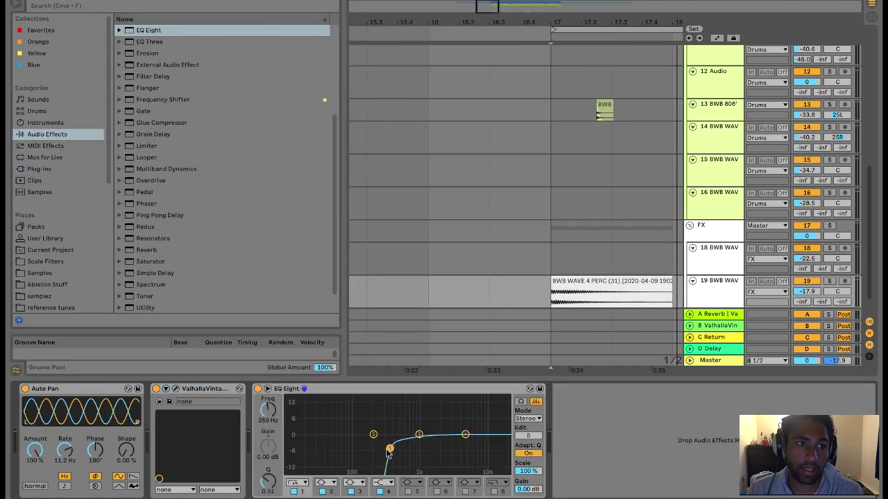
{"action": "mouse_move", "coordinate": [386, 448]}
{"action": "left_mouse_down"}
{"action": "mouse_move", "coordinate": [364, 451]}
{"action": "mouse_move", "coordinate": [373, 447]}
{"action": "left_mouse_up"}
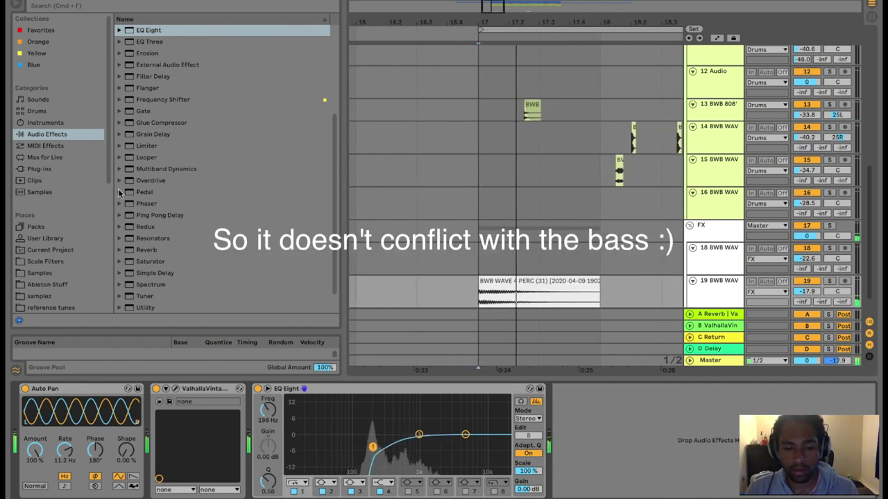
Step: Inspect the first BWB 808'S VOL II (8) clip at bar 17 on the 808s track
{"action": "scroll", "coordinate": [171, 219], "scroll_direction": "up", "scroll_amount": 4}
{"action": "left_click", "coordinate": [166, 264]}
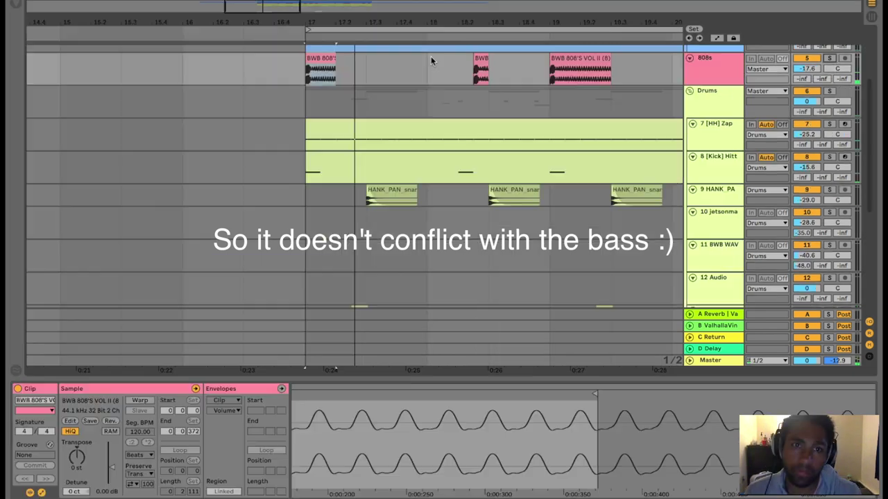
{"action": "scroll", "coordinate": [434, 105], "scroll_direction": "down", "scroll_amount": 4}
{"action": "scroll", "coordinate": [434, 106], "scroll_direction": "up", "scroll_amount": 4}
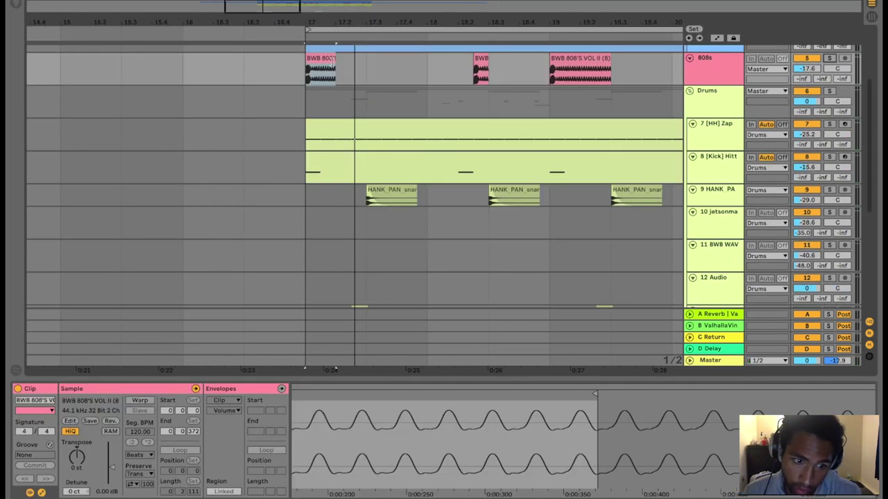
{"action": "left_click_drag", "start_coordinate": [326, 18], "coordinate": [326, 62]}
Step: Solo the kick and 808s tracks and highlight the gap and 808 clip that follow the kick hit at 18.2
{"action": "left_click", "coordinate": [829, 158]}
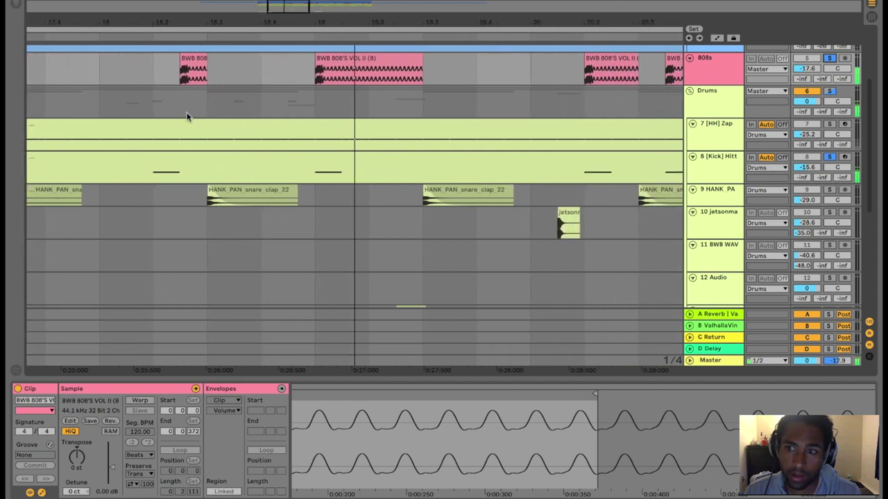
{"action": "left_click", "coordinate": [143, 72]}
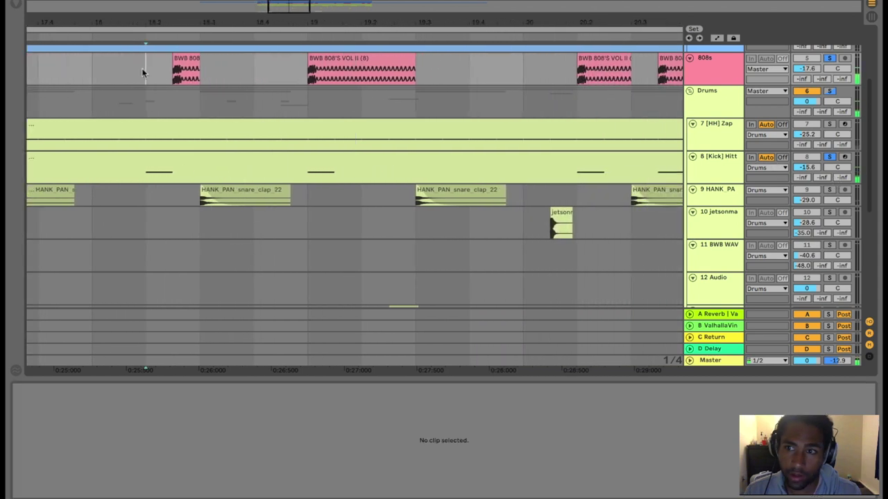
{"action": "left_click", "coordinate": [343, 82]}
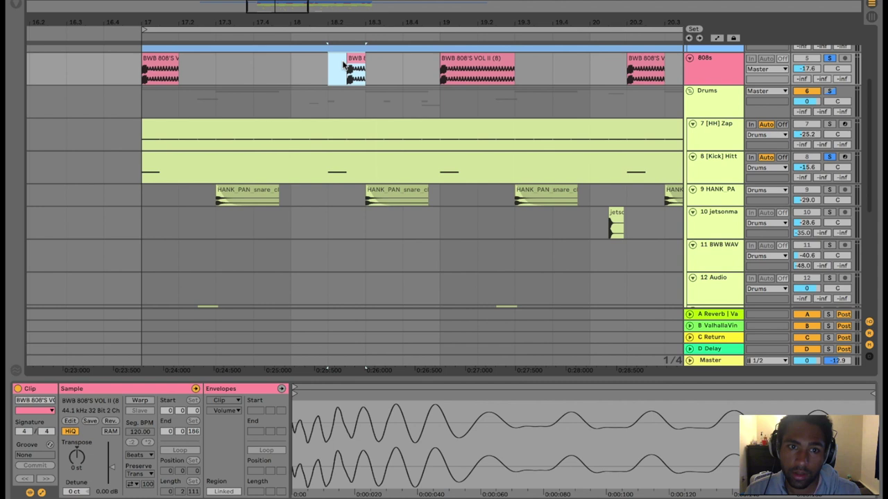
{"action": "left_click_drag", "start_coordinate": [337, 68], "coordinate": [367, 72]}
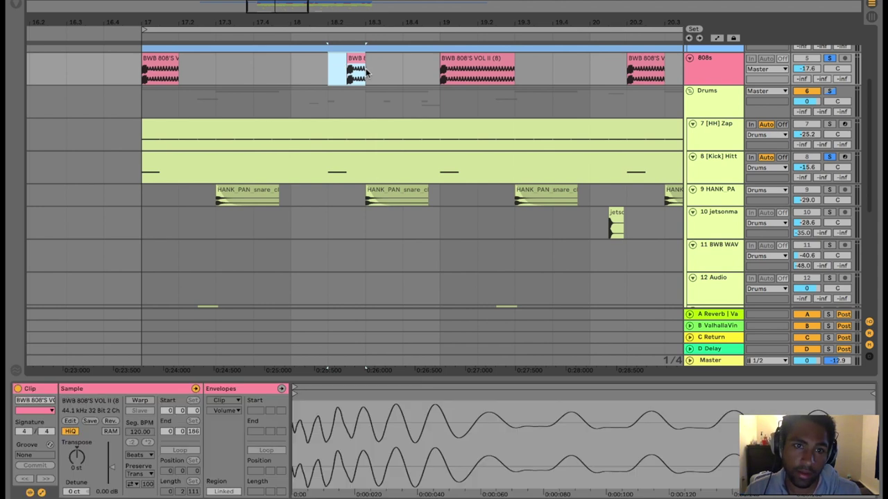
Step: Play the soloed kick and 808s from bar 17, and clear both solos during playback
{"action": "left_click", "coordinate": [142, 71]}
{"action": "key", "text": "space"}
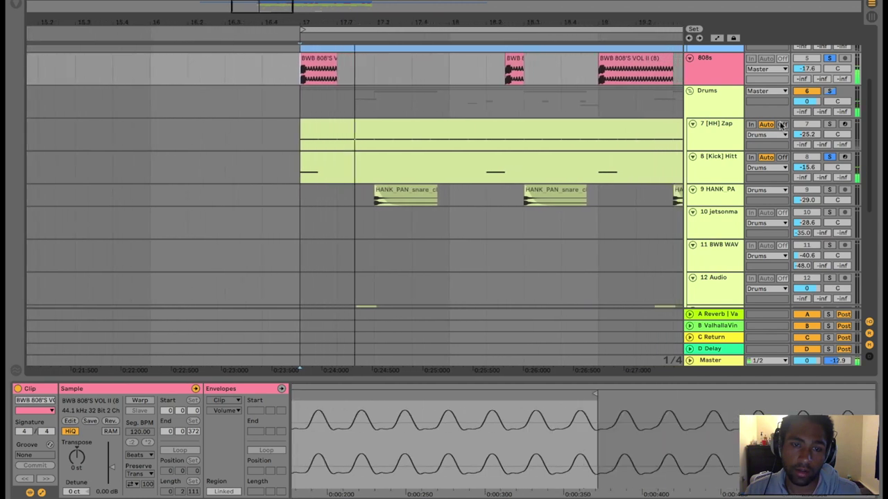
{"action": "left_click", "coordinate": [832, 59]}
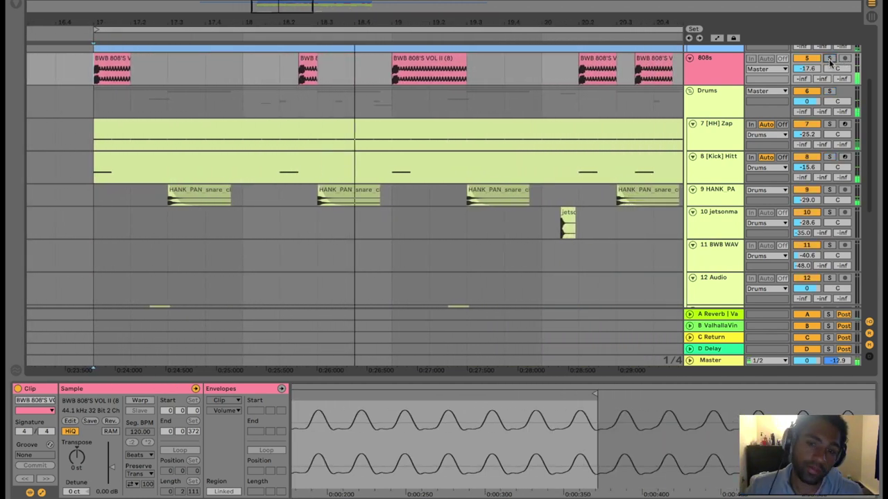
Step: Play the full beat from bar 17 and follow the spacing of the clips on the 808s track
{"action": "left_click_drag", "start_coordinate": [185, 25], "coordinate": [382, 25]}
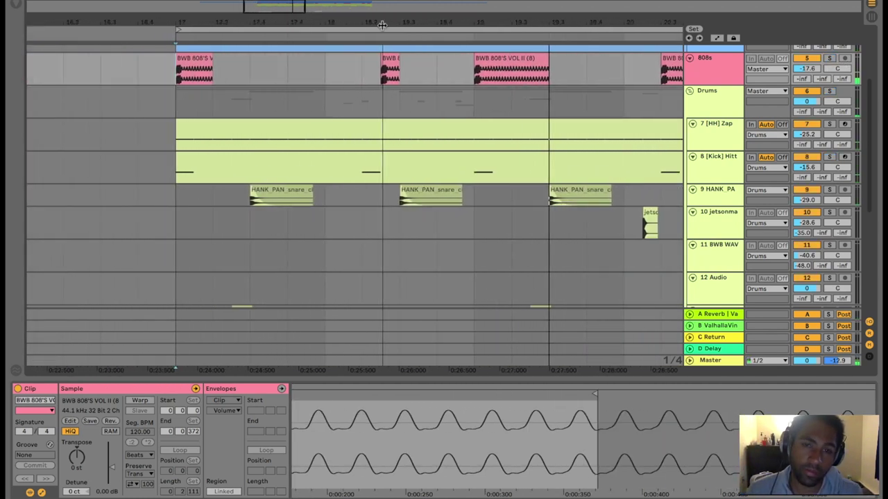
{"action": "left_click", "coordinate": [331, 65]}
{"action": "left_click", "coordinate": [174, 71]}
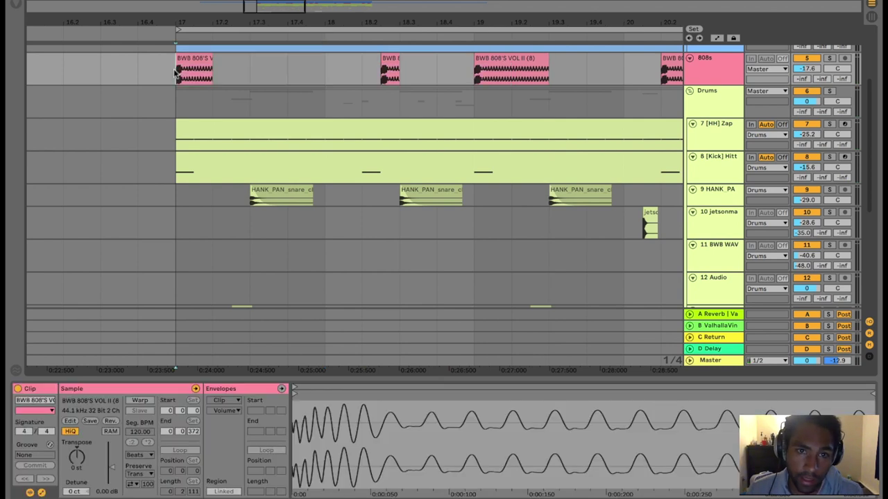
{"action": "left_click_drag", "start_coordinate": [188, 74], "coordinate": [322, 73]}
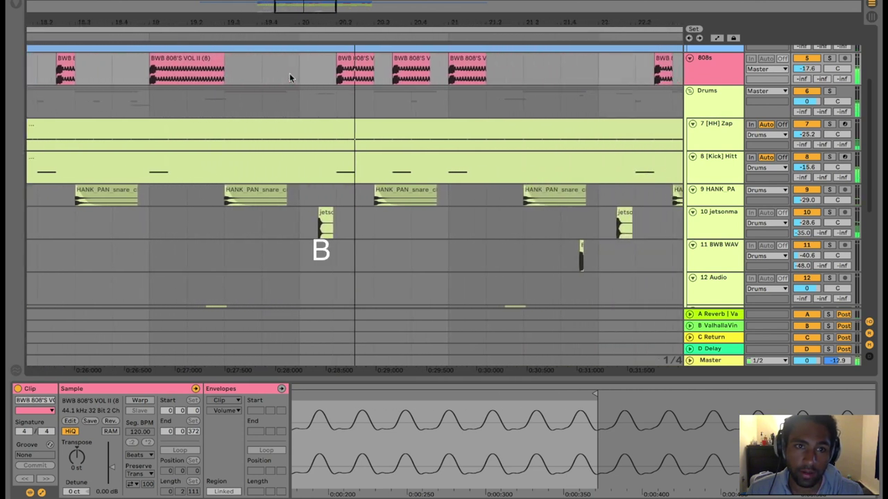
{"action": "key", "text": "space"}
Step: Examine how the percussion clips on tracks 14 and 15 sit against the kick and snare around bar 18
{"action": "left_click_drag", "start_coordinate": [372, 28], "coordinate": [532, 28]}
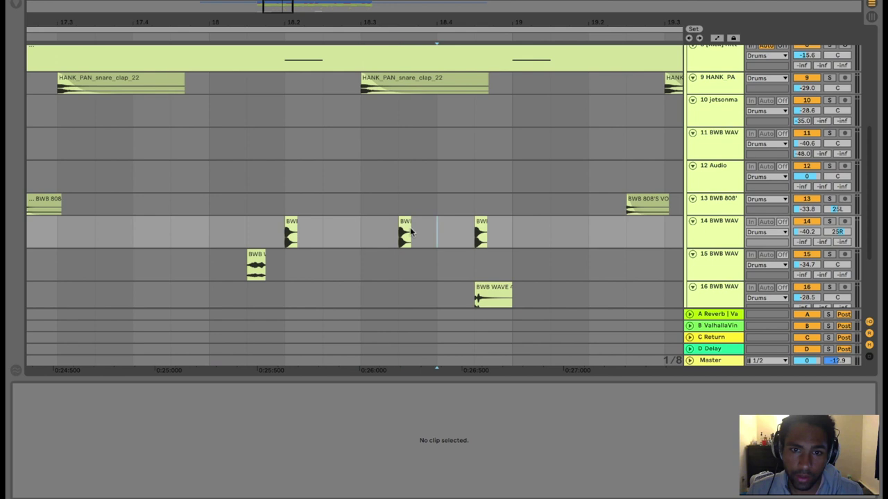
{"action": "left_click", "coordinate": [411, 232], "text": "shift"}
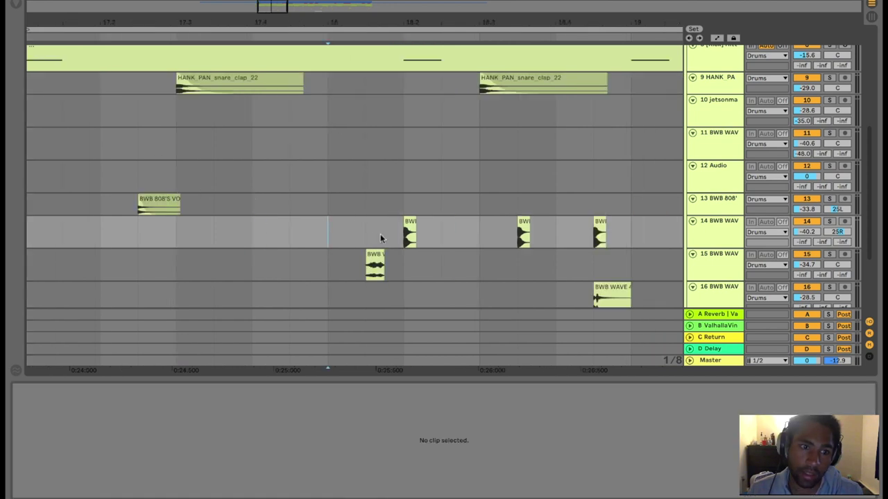
{"action": "scroll", "coordinate": [409, 167], "scroll_direction": "up", "scroll_amount": 3}
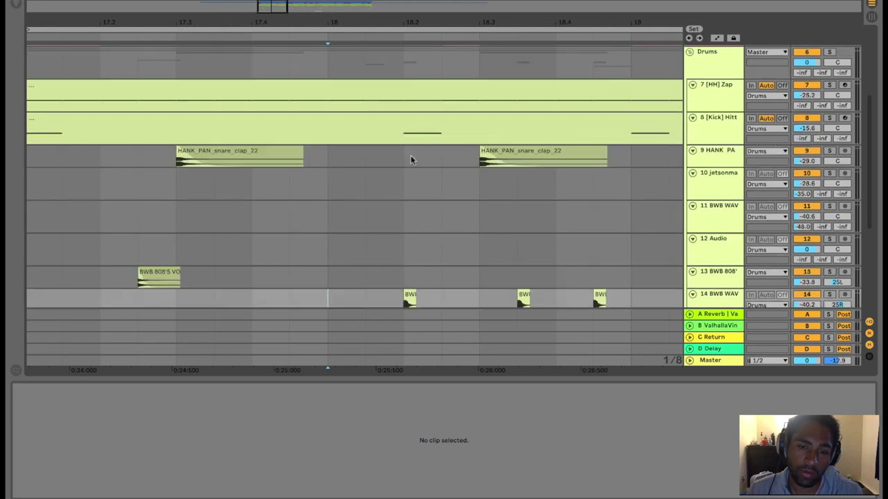
{"action": "scroll", "coordinate": [387, 254], "scroll_direction": "down", "scroll_amount": 2}
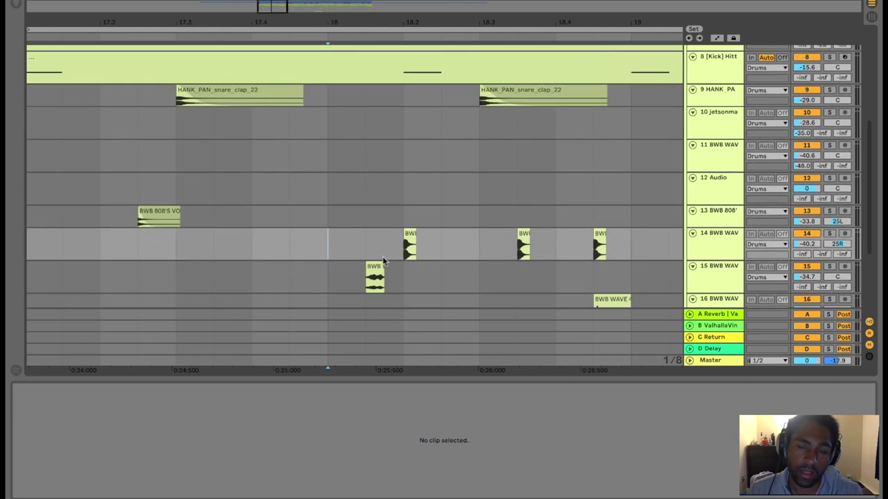
{"action": "left_click", "coordinate": [375, 272]}
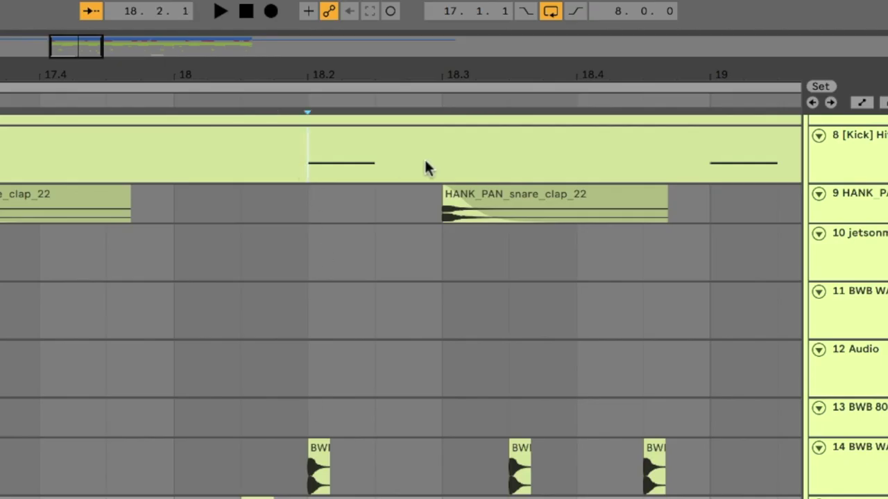
Step: Try moving the kick note at 18.2 earlier to line up with the percussion clip on track 15
{"action": "left_click", "coordinate": [421, 165], "text": "shift"}
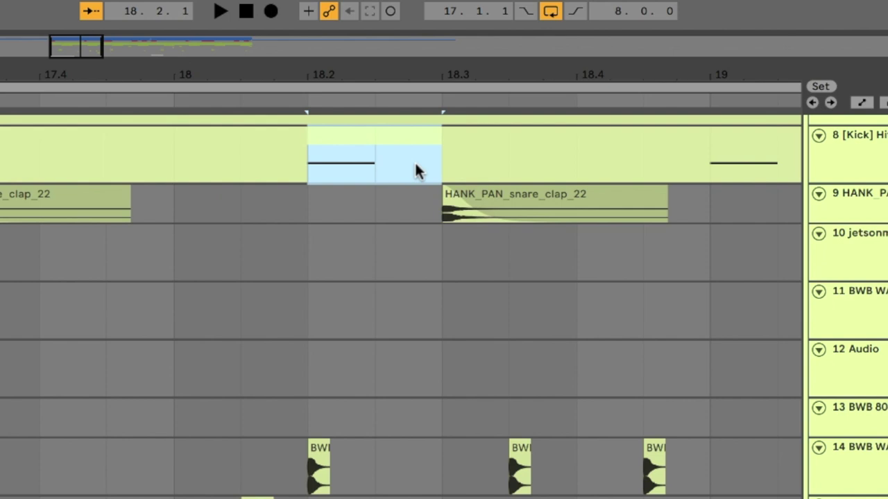
{"action": "left_click_drag", "start_coordinate": [356, 153], "coordinate": [307, 152]}
{"action": "key", "text": "super+z"}
{"action": "left_click_drag", "start_coordinate": [233, 385], "coordinate": [269, 498]}
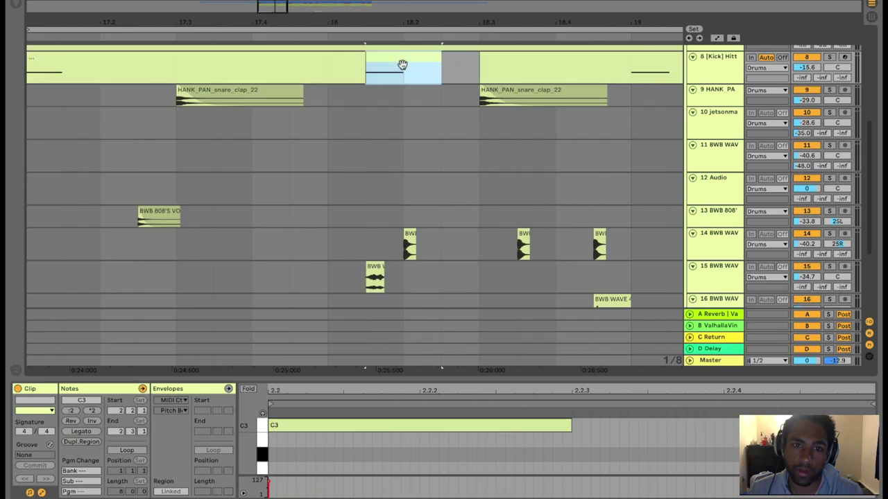
{"action": "key", "text": "super+z"}
Step: Highlight the track 15 percussion clip just before the 18.2 kick and play the drums from there
{"action": "left_click_drag", "start_coordinate": [364, 197], "coordinate": [391, 277]}
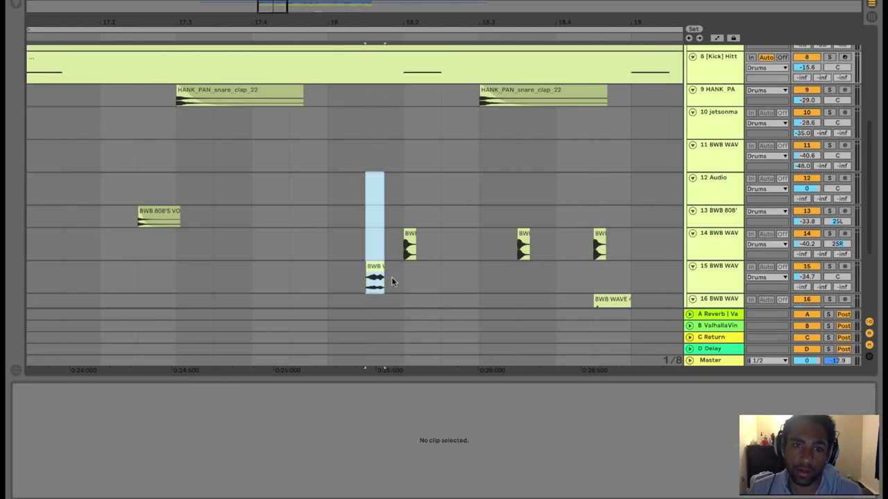
{"action": "key", "text": "space"}
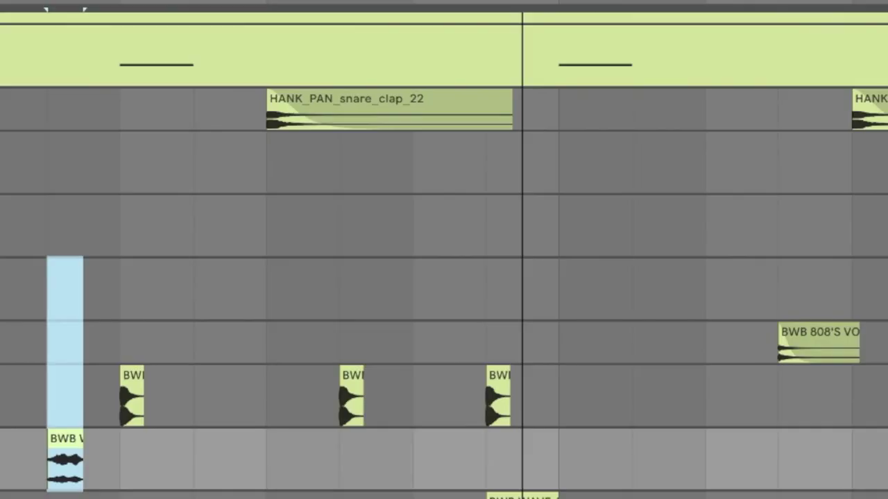
{"action": "left_click", "coordinate": [380, 196]}
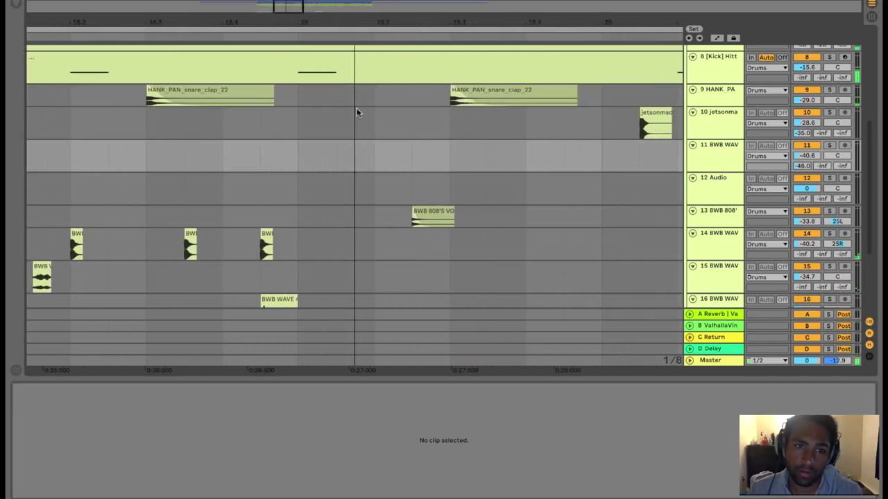
Step: Play the drums from the start of the track 13 clip that precedes the 19.3 snare
{"action": "left_click_drag", "start_coordinate": [181, 199], "coordinate": [205, 197]}
{"action": "left_click_drag", "start_coordinate": [276, 192], "coordinate": [187, 188]}
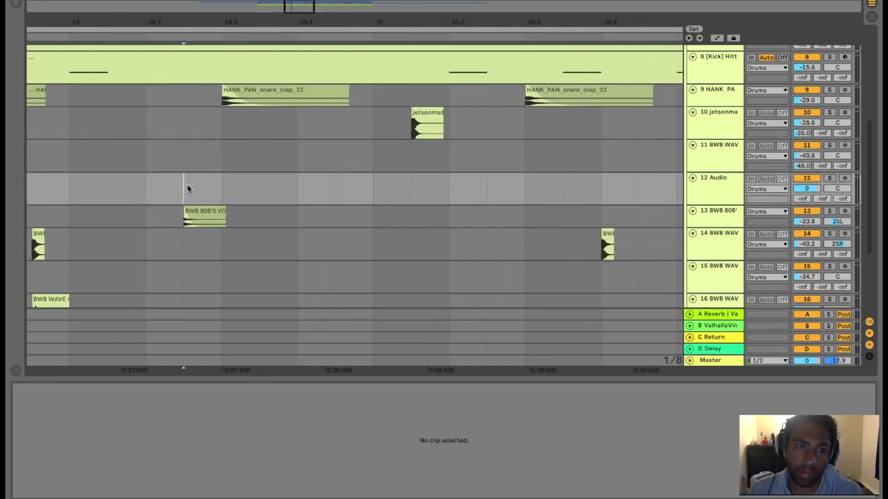
{"action": "key", "text": "space"}
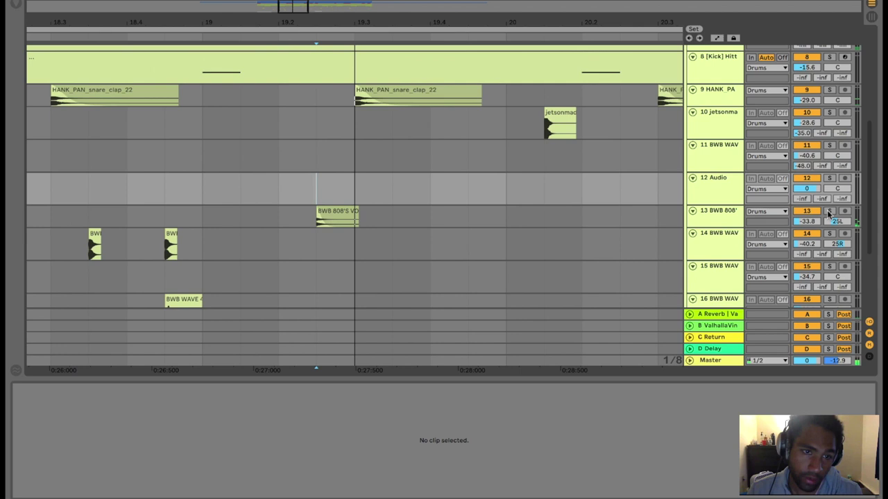
Step: Solo tracks 9, 10, 13, 14 and 15 to hear them together, and highlight the first clip on track 13
{"action": "left_click", "coordinate": [829, 90]}
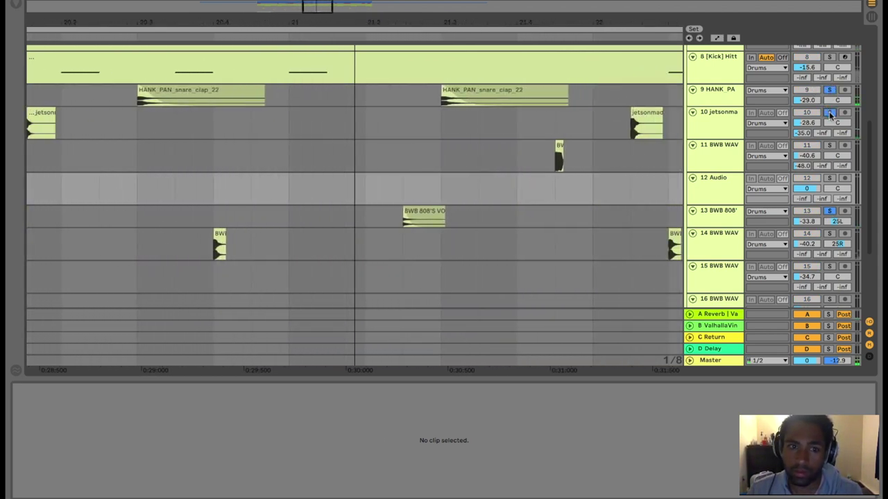
{"action": "left_click", "coordinate": [829, 112]}
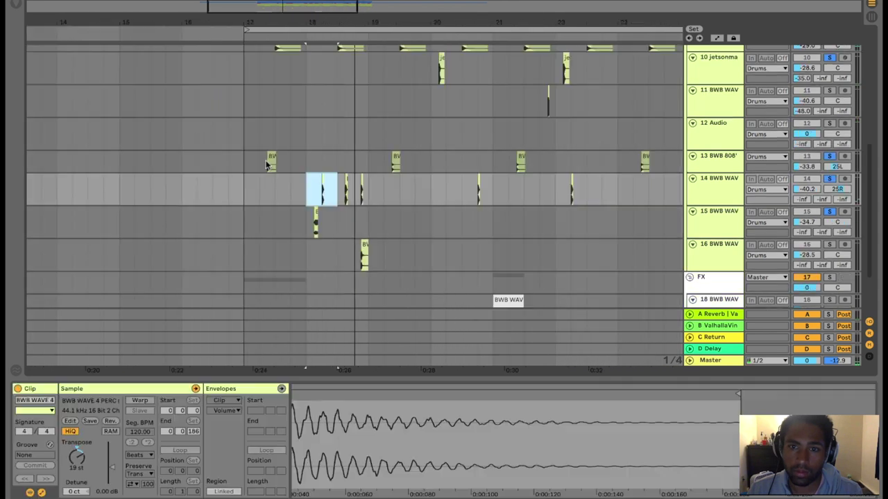
{"action": "left_click", "coordinate": [244, 161]}
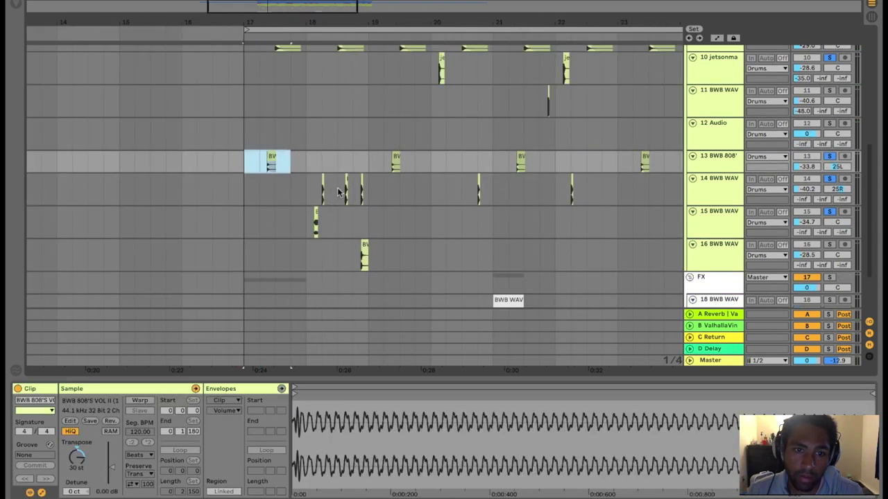
Step: Try a simpler track 14 pattern with one hit in bars 17 to 19, duplicated over the following two bars, clearing the hit after it
{"action": "left_click_drag", "start_coordinate": [338, 189], "coordinate": [368, 190]}
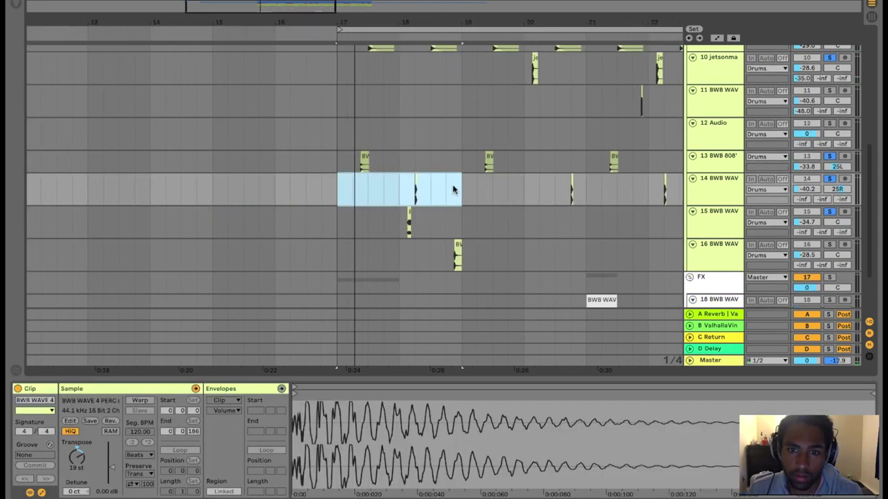
{"action": "key", "text": "super+d"}
{"action": "left_click_drag", "start_coordinate": [504, 188], "coordinate": [541, 182]}
{"action": "key", "text": "Delete"}
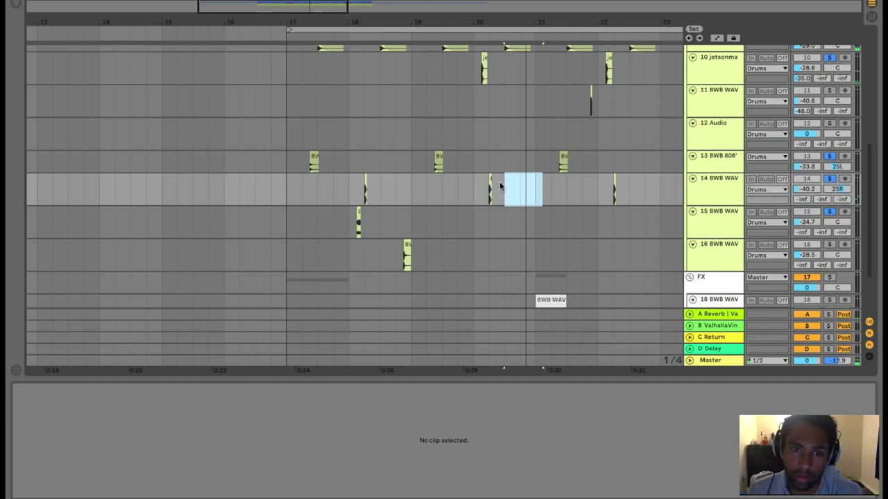
Step: Undo the duplication and deletions on track 14 and play the original percussion pattern from bar 17
{"action": "key", "text": "super+z"}
{"action": "key", "text": "super+z"}
{"action": "key", "text": "super+z"}
{"action": "key", "text": "super+z"}
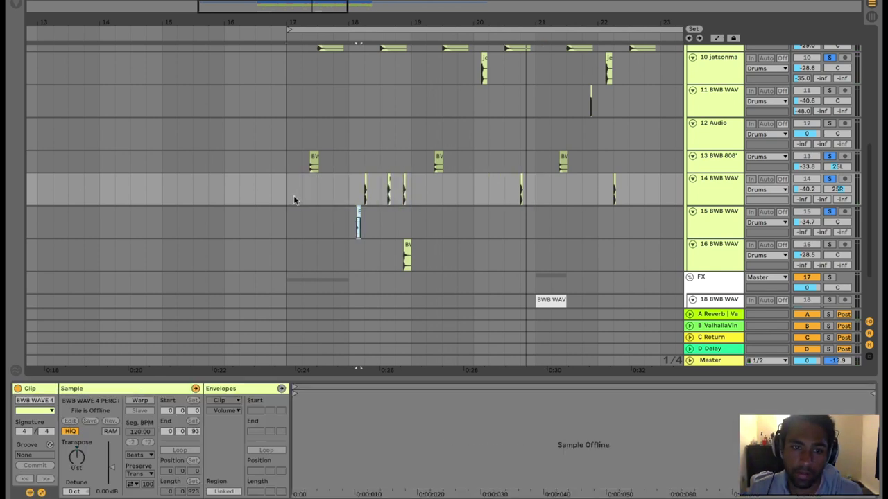
{"action": "key", "text": "ctrl+z"}
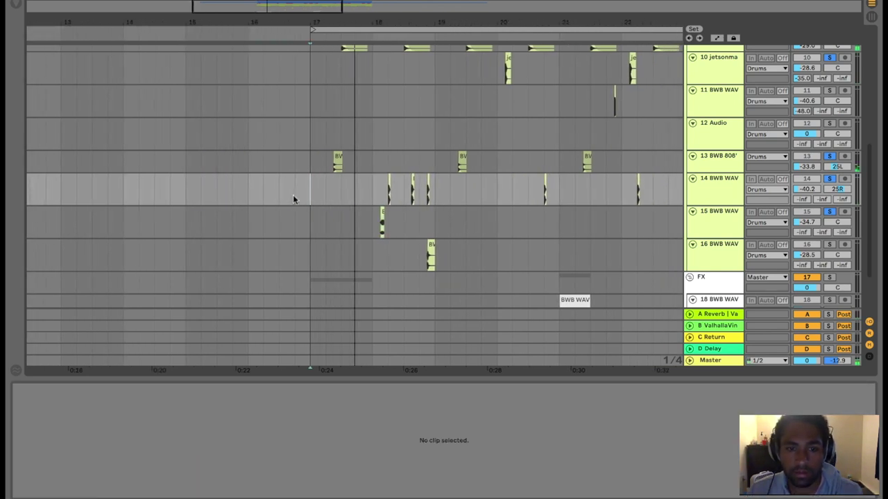
Step: Clear the track solos, collapse all the individual drum tracks, and show the whole loop from bar 17 to 25
{"action": "left_click", "coordinate": [830, 180]}
{"action": "left_click", "coordinate": [692, 124], "text": "alt"}
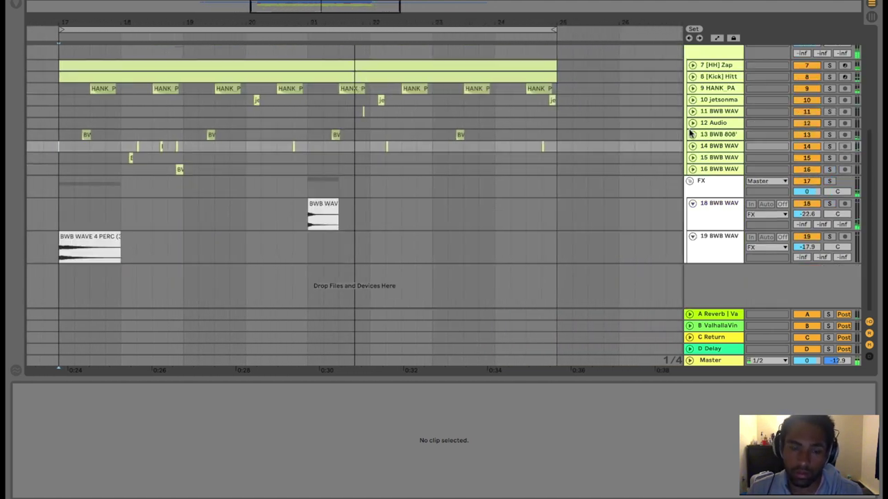
{"action": "left_click_drag", "start_coordinate": [349, 22], "coordinate": [454, 20]}
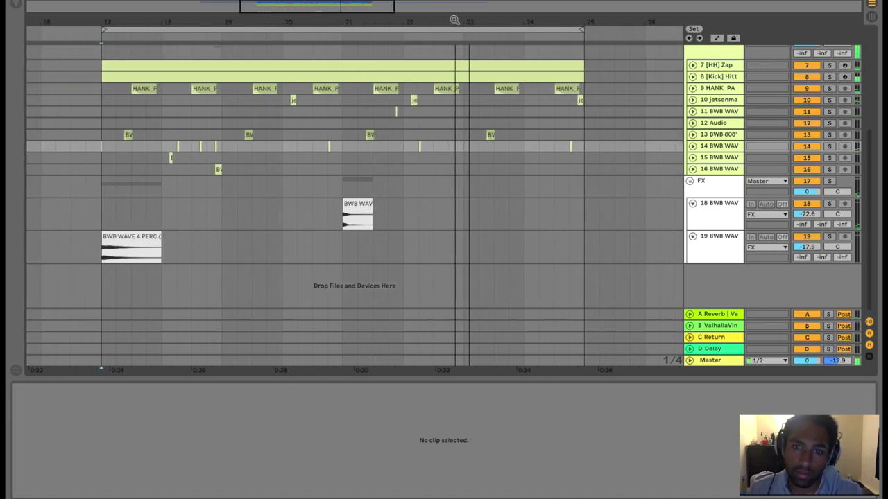
Step: Solo the Instruments group and play the loop from bar 17
{"action": "scroll", "coordinate": [657, 148], "scroll_direction": "up", "scroll_amount": 5}
{"action": "scroll", "coordinate": [728, 127], "scroll_direction": "up", "scroll_amount": 2}
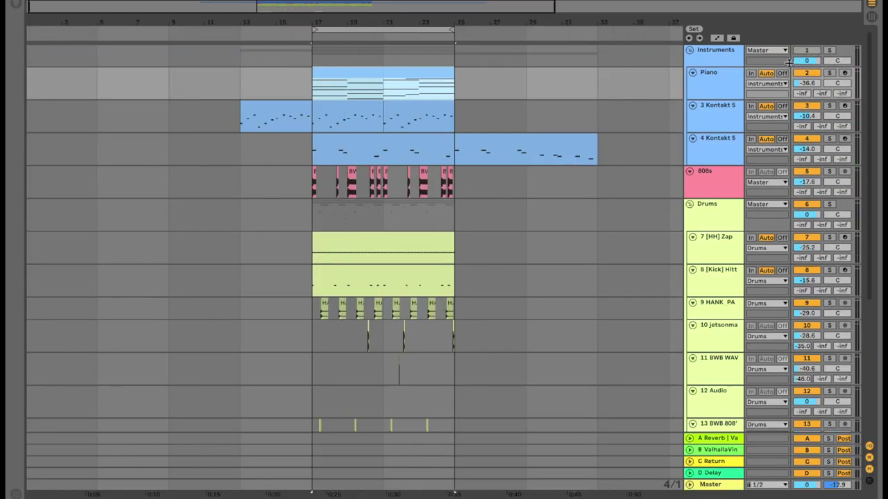
{"action": "left_click", "coordinate": [806, 53]}
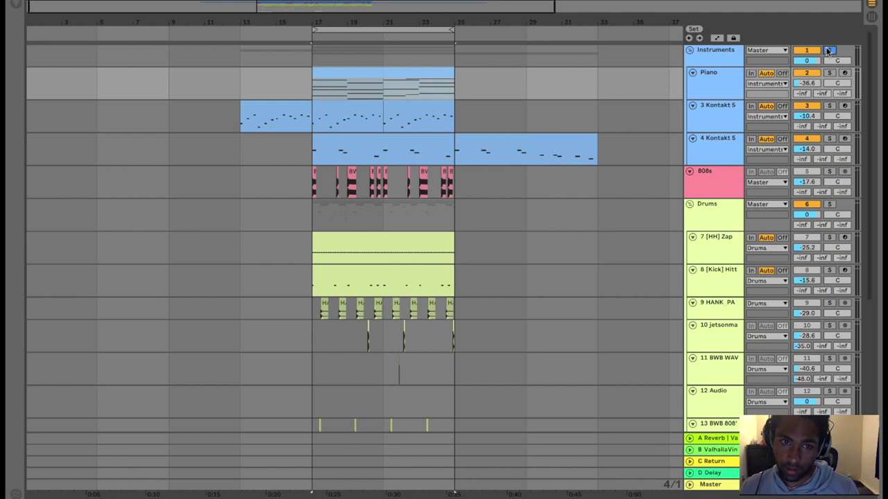
{"action": "key", "text": "space"}
{"action": "left_click_drag", "start_coordinate": [340, 25], "coordinate": [394, 56]}
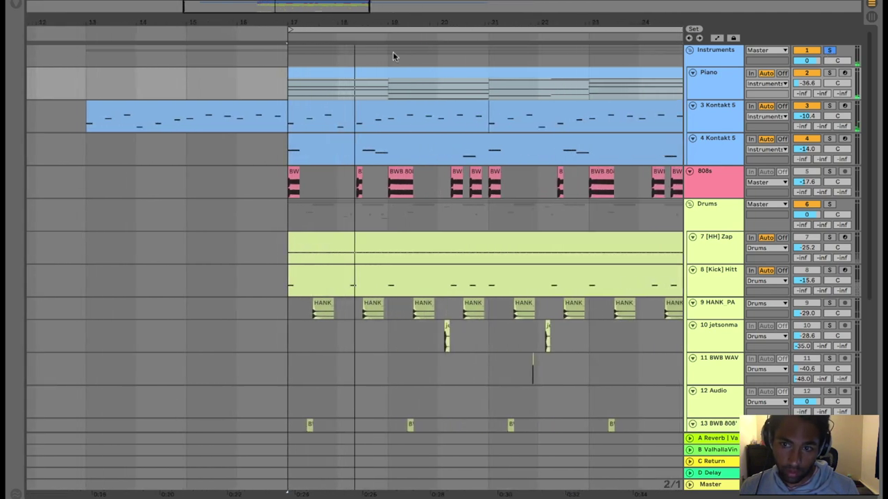
{"action": "left_click", "coordinate": [690, 205]}
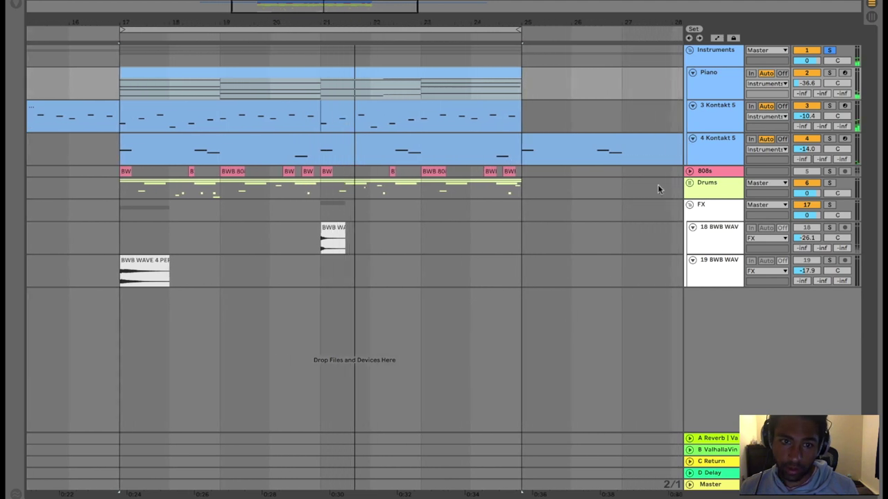
{"action": "left_click", "coordinate": [690, 205], "text": "alt"}
{"action": "left_click", "coordinate": [690, 74], "text": "alt"}
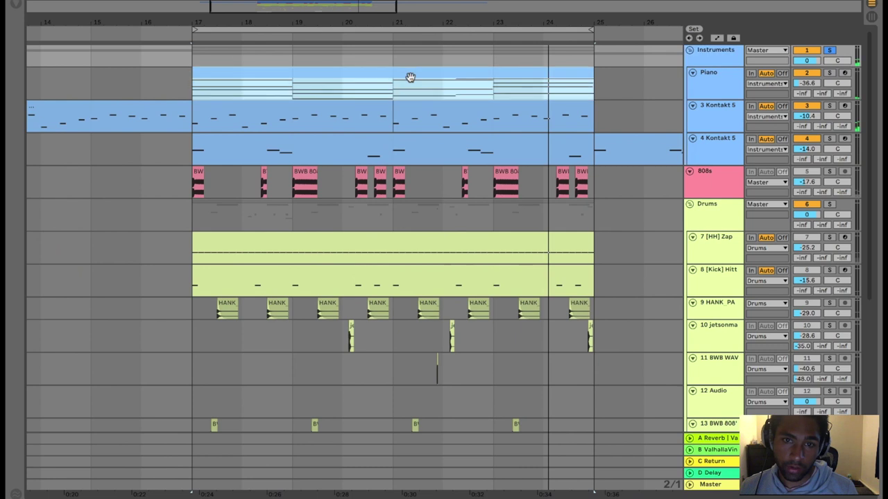
Step: Open the Piano track's clip in an enlarged note editor and solo the Piano track
{"action": "double_click", "coordinate": [410, 77]}
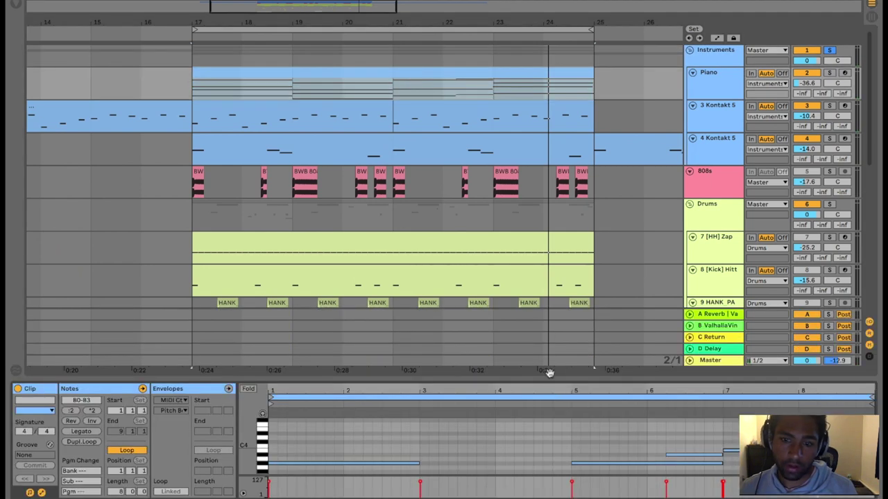
{"action": "left_click_drag", "start_coordinate": [548, 373], "coordinate": [534, 220]}
{"action": "left_click", "coordinate": [829, 73]}
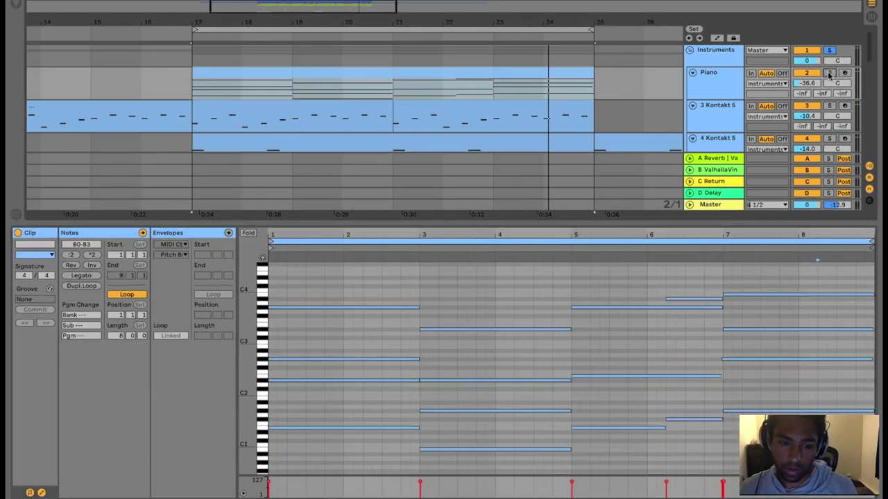
{"action": "left_click", "coordinate": [507, 307]}
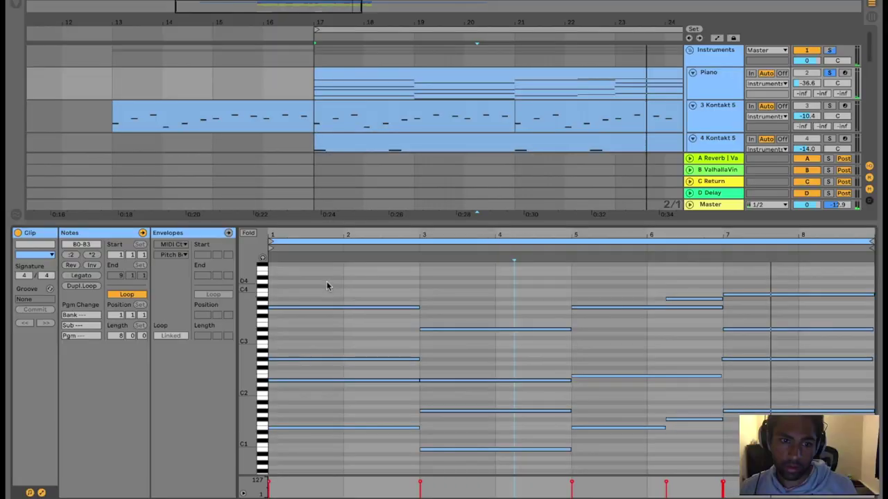
Step: Audition the Piano clip's first three chords by selecting their notes, comparing the first chord repeatedly with the third
{"action": "left_click_drag", "start_coordinate": [263, 260], "coordinate": [421, 449]}
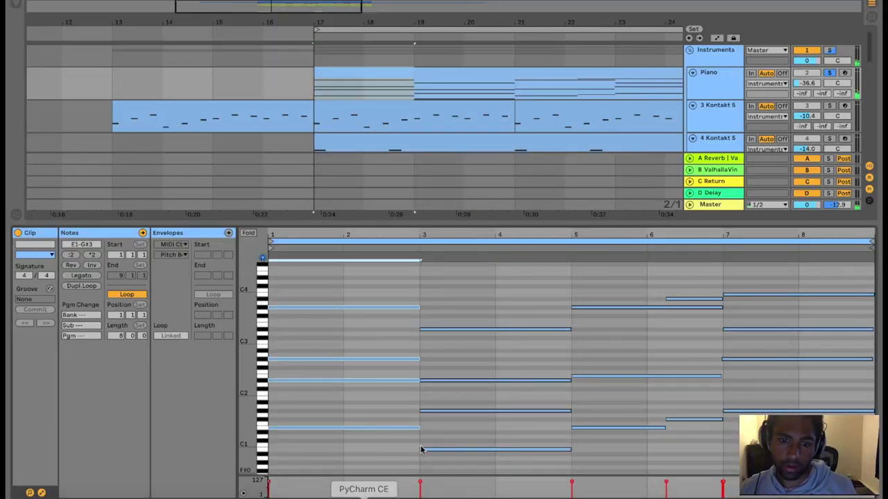
{"action": "left_click_drag", "start_coordinate": [491, 291], "coordinate": [469, 474]}
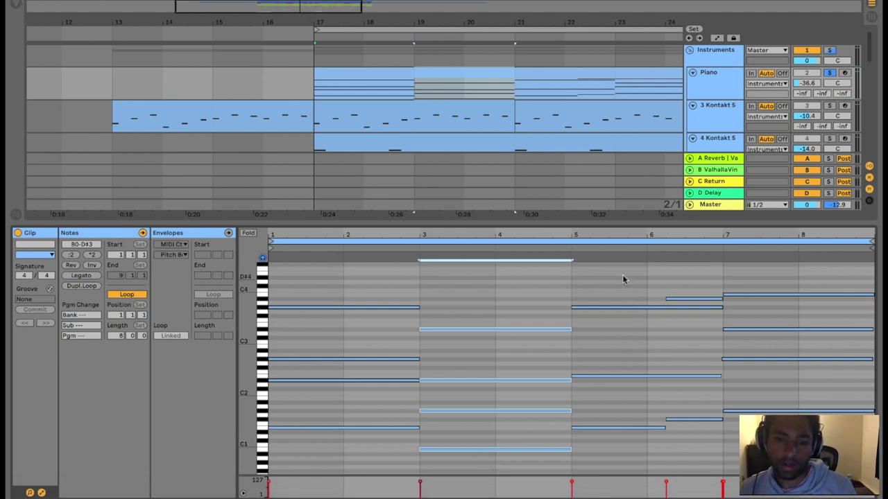
{"action": "left_click_drag", "start_coordinate": [622, 276], "coordinate": [623, 474]}
{"action": "left_click_drag", "start_coordinate": [386, 353], "coordinate": [383, 455]}
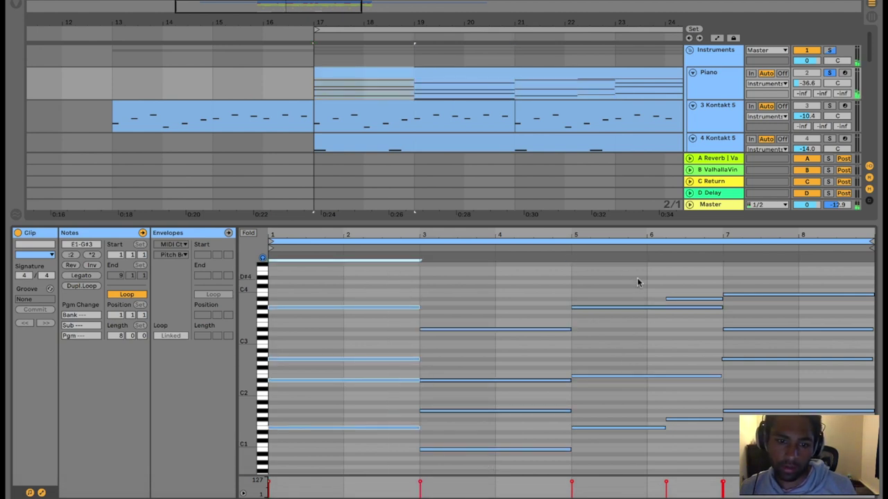
{"action": "left_click_drag", "start_coordinate": [638, 283], "coordinate": [621, 458]}
{"action": "left_click_drag", "start_coordinate": [371, 288], "coordinate": [362, 455]}
{"action": "left_click_drag", "start_coordinate": [613, 267], "coordinate": [613, 474]}
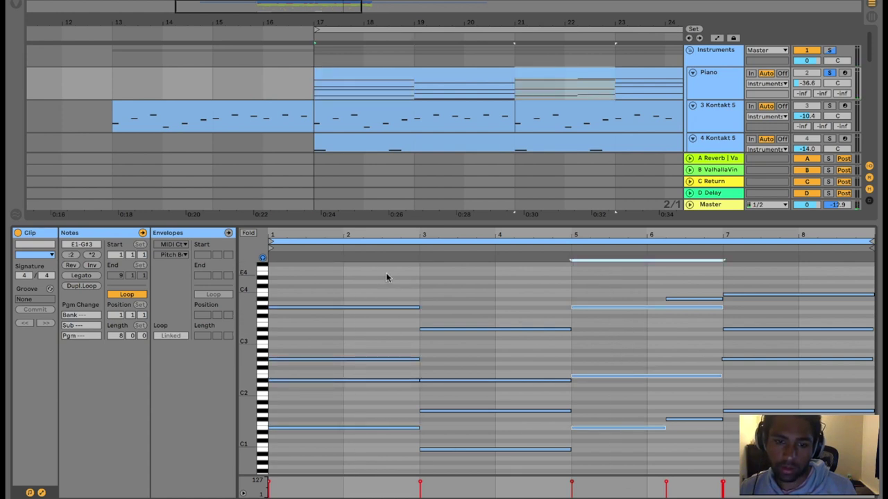
Step: Select the four chords in order from bar 1 to bar 8, including the F#1 and A#3 change in bar 6
{"action": "left_click_drag", "start_coordinate": [387, 277], "coordinate": [379, 476]}
{"action": "left_click_drag", "start_coordinate": [484, 304], "coordinate": [548, 429]}
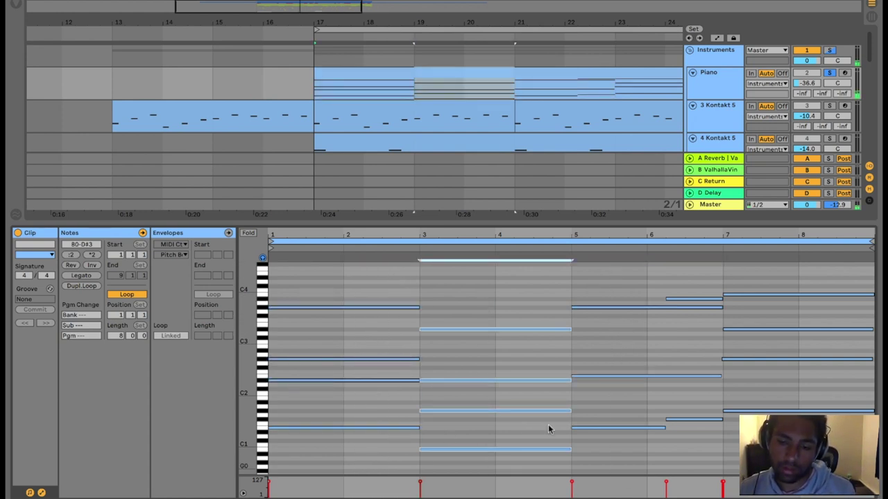
{"action": "left_click_drag", "start_coordinate": [611, 293], "coordinate": [611, 476]}
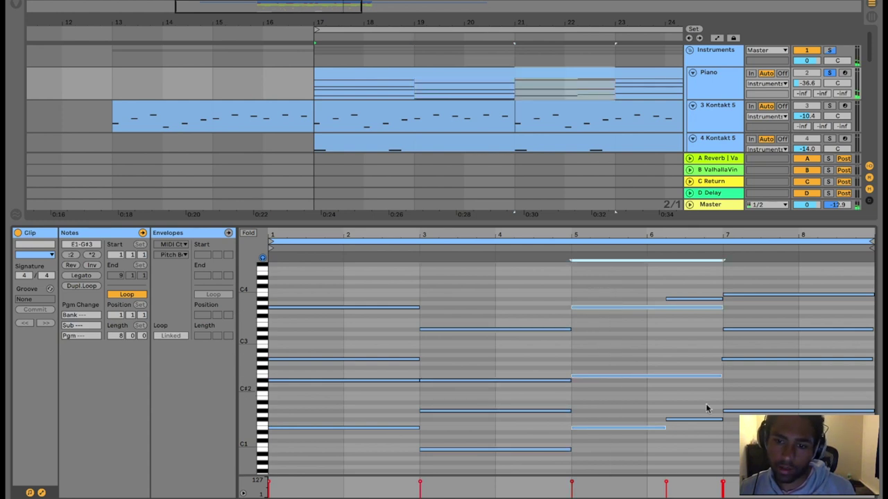
{"action": "left_click_drag", "start_coordinate": [707, 443], "coordinate": [705, 291]}
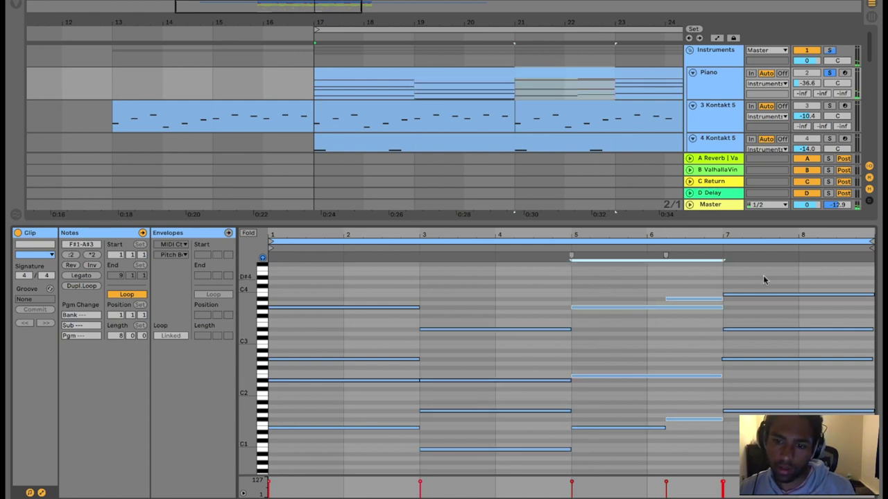
{"action": "left_click_drag", "start_coordinate": [763, 280], "coordinate": [765, 420]}
Step: Try lowering the A#3 note in bar 6 by an octave to A#2, and replay the surrounding third chord
{"action": "left_click_drag", "start_coordinate": [702, 451], "coordinate": [704, 324]}
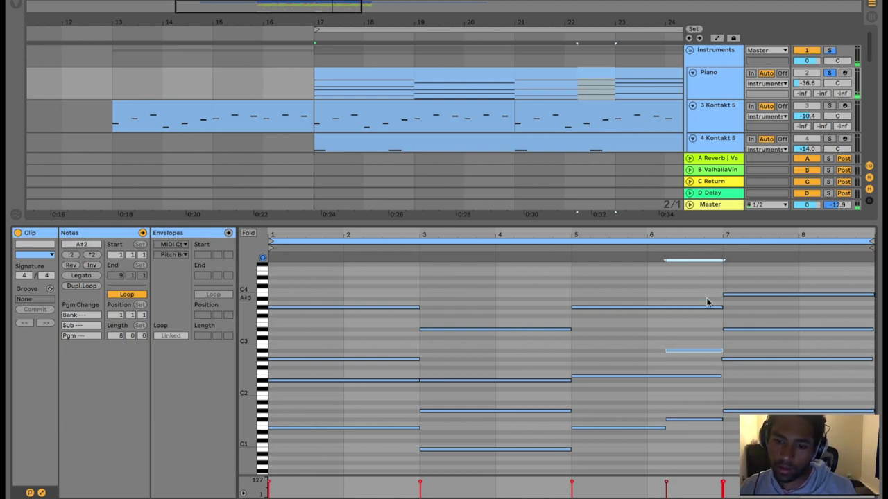
{"action": "left_click_drag", "start_coordinate": [708, 302], "coordinate": [702, 493]}
{"action": "left_click_drag", "start_coordinate": [638, 461], "coordinate": [720, 271]}
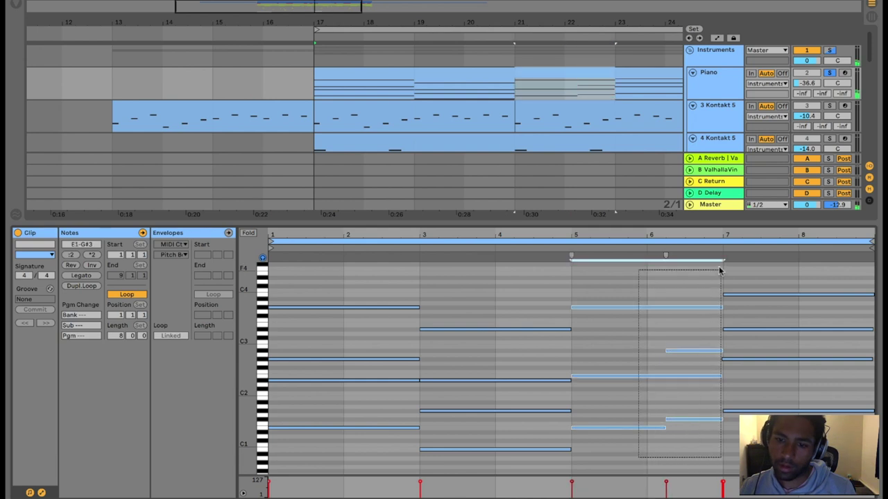
{"action": "left_click", "coordinate": [682, 280]}
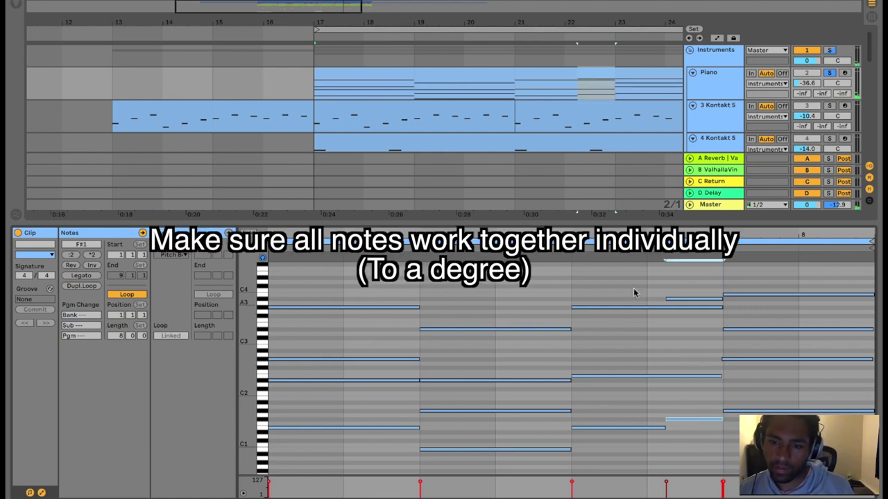
Step: Audition the third chord together with its F#1 and A#3 notes, followed by the final chord at bar 7
{"action": "left_click_drag", "start_coordinate": [634, 290], "coordinate": [759, 443]}
{"action": "left_click_drag", "start_coordinate": [632, 275], "coordinate": [697, 478]}
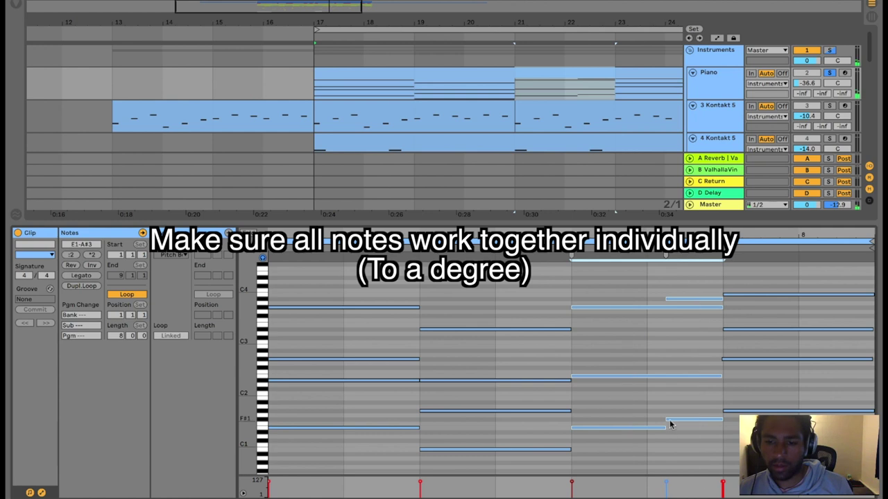
{"action": "left_click_drag", "start_coordinate": [647, 460], "coordinate": [700, 283]}
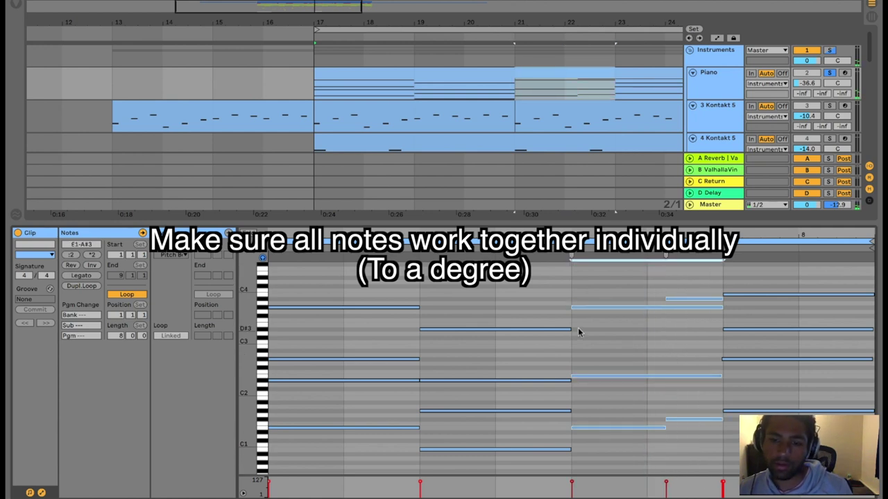
{"action": "left_click_drag", "start_coordinate": [735, 279], "coordinate": [784, 433]}
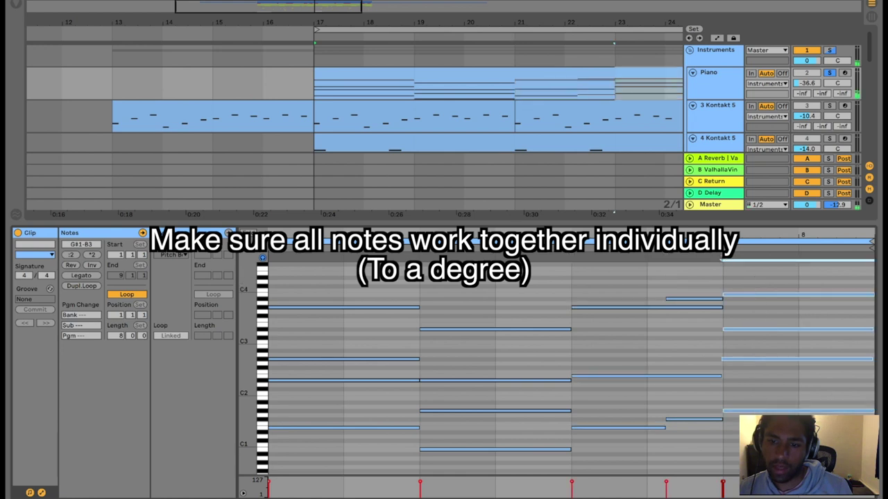
Step: Audition the top notes G#3, A#3 and B3 individually around the change into bar 7
{"action": "left_click", "coordinate": [705, 299]}
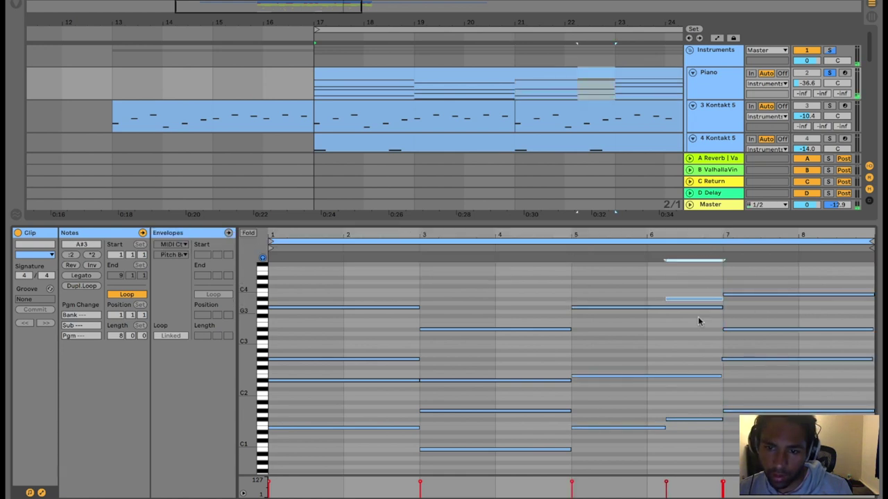
{"action": "left_click", "coordinate": [664, 307]}
{"action": "left_click", "coordinate": [697, 299]}
{"action": "left_click_drag", "start_coordinate": [747, 276], "coordinate": [750, 306]}
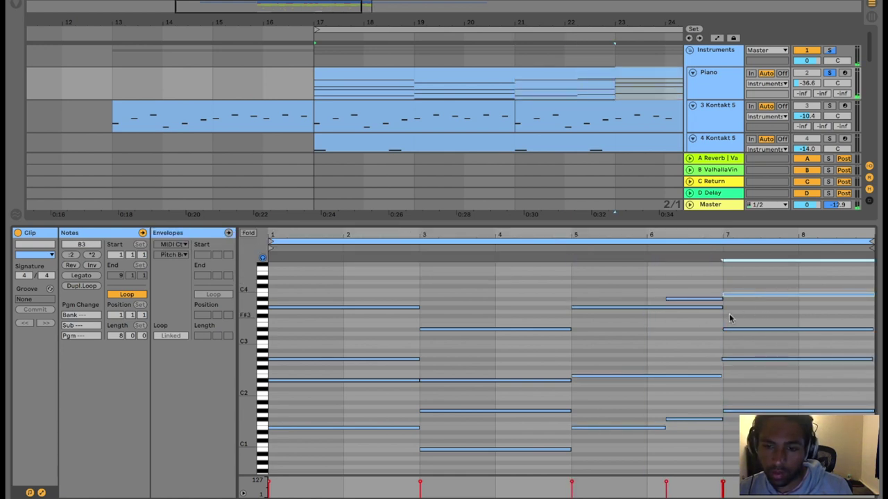
Step: Try an extra A3 note in the final chord, remove it, and replay the top notes A#3 and B3
{"action": "left_click", "coordinate": [643, 309]}
{"action": "key", "text": "super+d"}
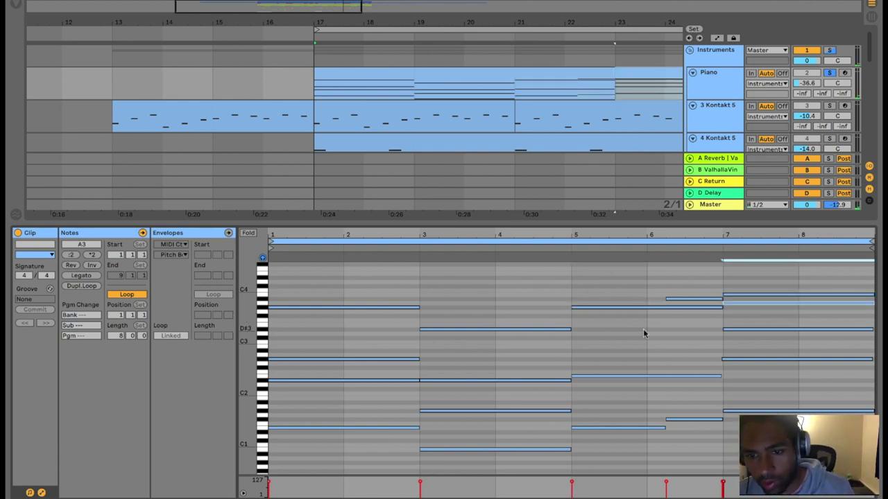
{"action": "key", "text": "Left"}
{"action": "left_click", "coordinate": [712, 298]}
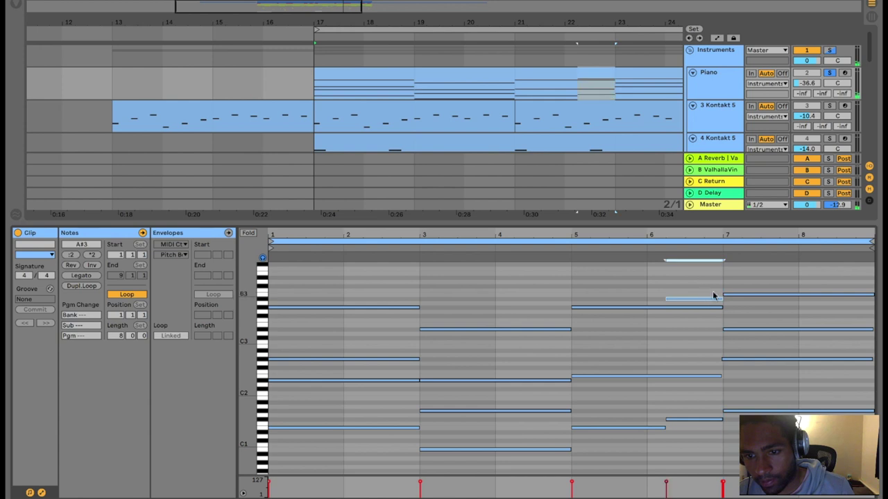
{"action": "left_click", "coordinate": [737, 295]}
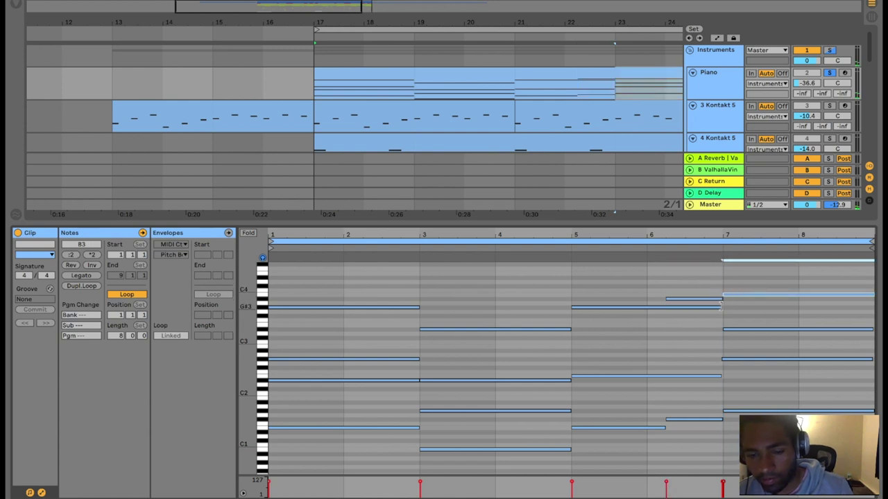
Step: Try shortening the third chord's G#3 to end at bar 6, and replay the A#3 and B3 that follow
{"action": "left_click_drag", "start_coordinate": [721, 306], "coordinate": [641, 303]}
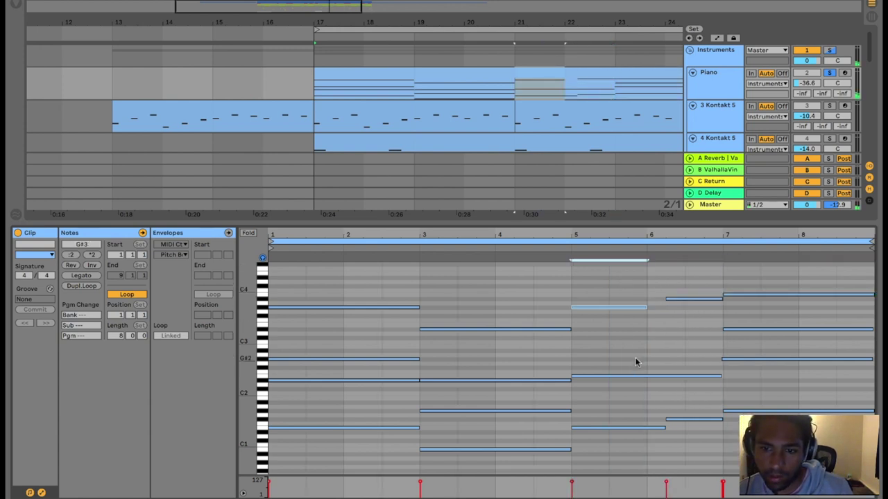
{"action": "left_click_drag", "start_coordinate": [691, 338], "coordinate": [701, 266]}
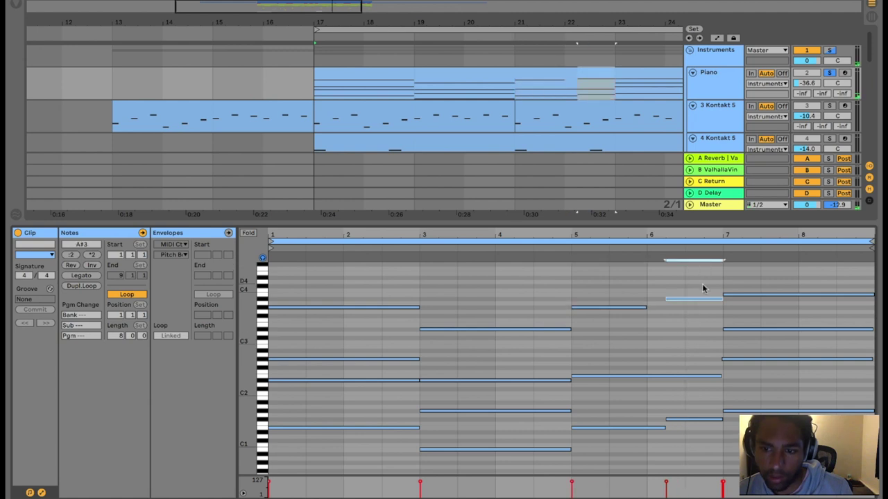
{"action": "left_click_drag", "start_coordinate": [756, 323], "coordinate": [768, 285]}
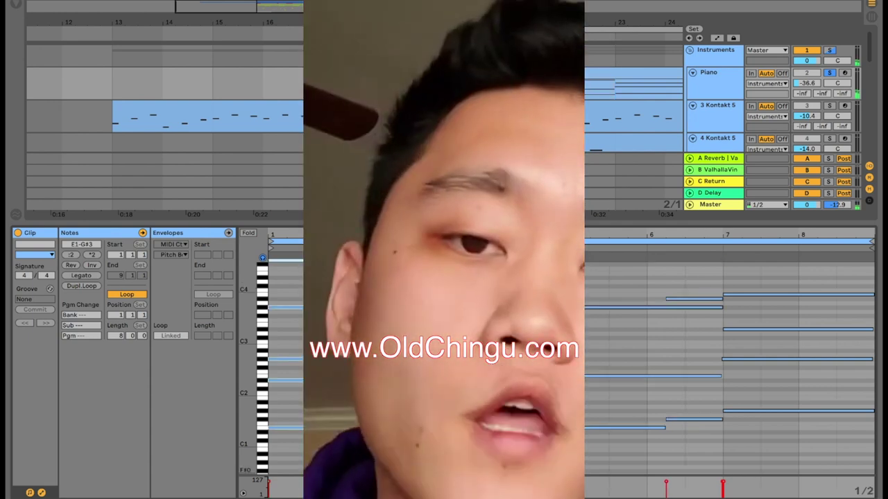
Step: Select the notes of the second, third and final chords one chord after another to hear the progression
{"action": "left_click_drag", "start_coordinate": [507, 293], "coordinate": [504, 457]}
{"action": "left_click_drag", "start_coordinate": [643, 271], "coordinate": [641, 447]}
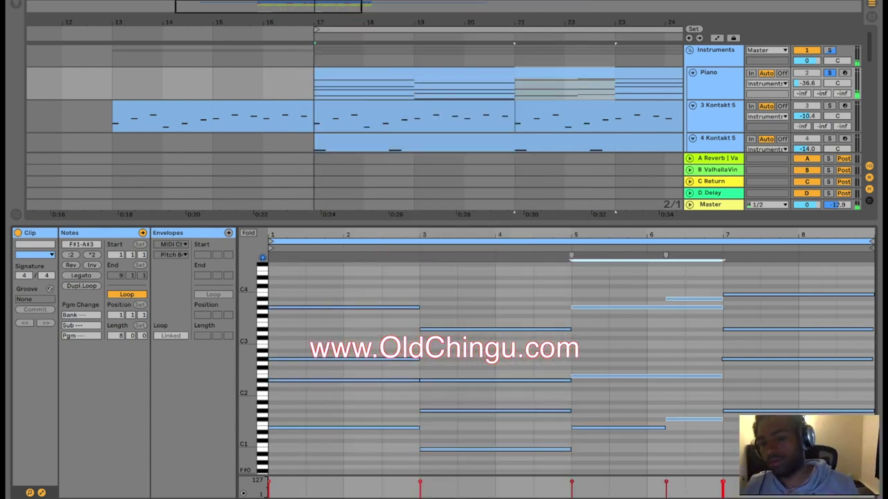
{"action": "left_click_drag", "start_coordinate": [783, 448], "coordinate": [771, 265]}
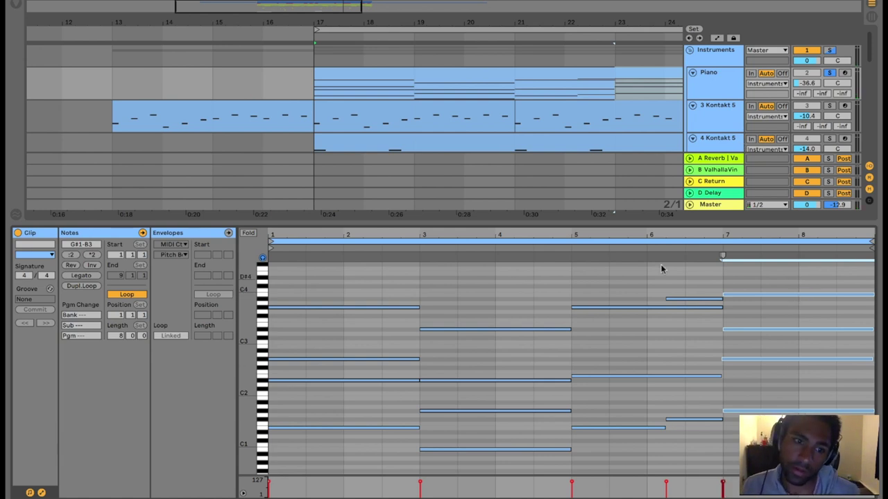
Step: Fold the note editor to the used pitches only, and highlight the recurring G# notes across all four chords
{"action": "left_click", "coordinate": [248, 233]}
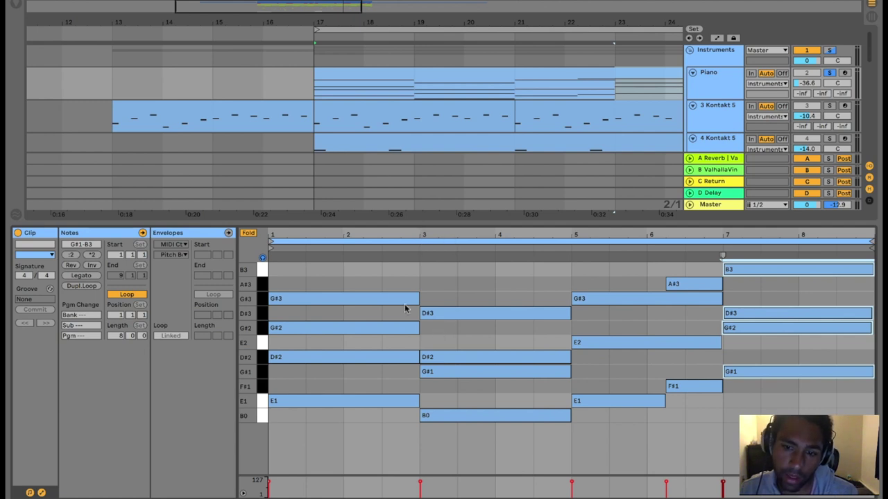
{"action": "left_click_drag", "start_coordinate": [396, 275], "coordinate": [398, 348]}
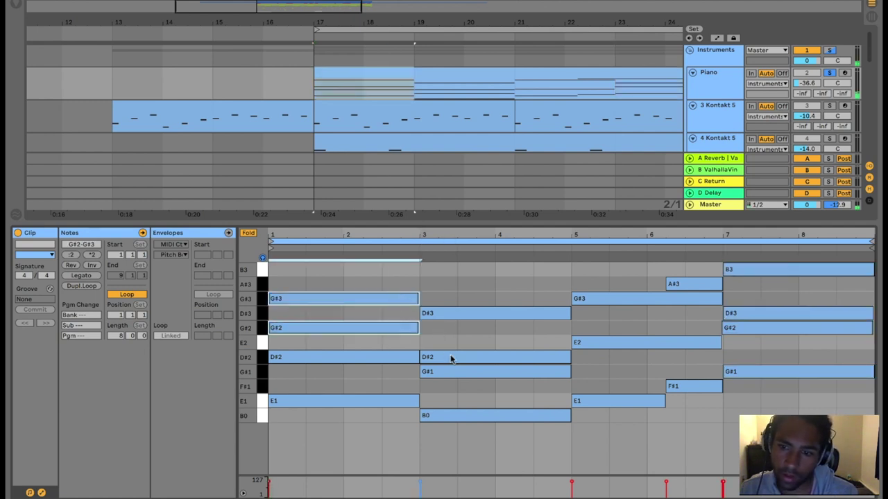
{"action": "left_click", "coordinate": [459, 375]}
{"action": "left_click", "coordinate": [754, 372]}
{"action": "left_click", "coordinate": [761, 331]}
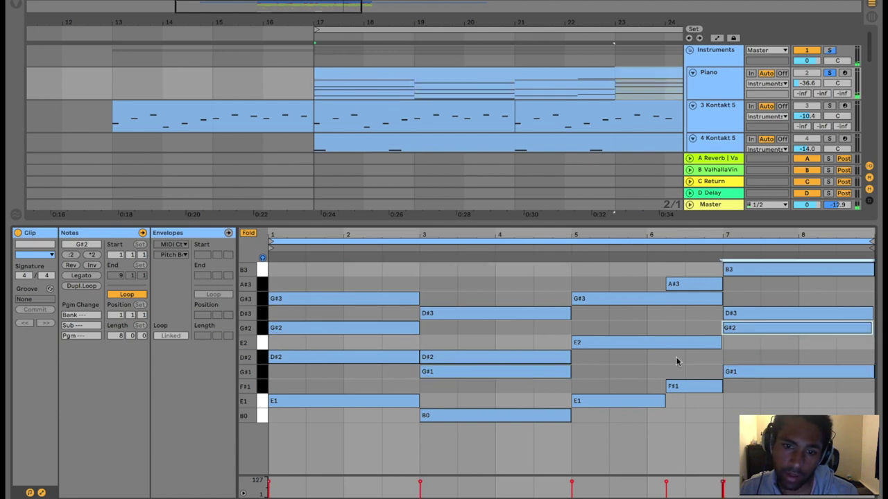
{"action": "left_click", "coordinate": [577, 300]}
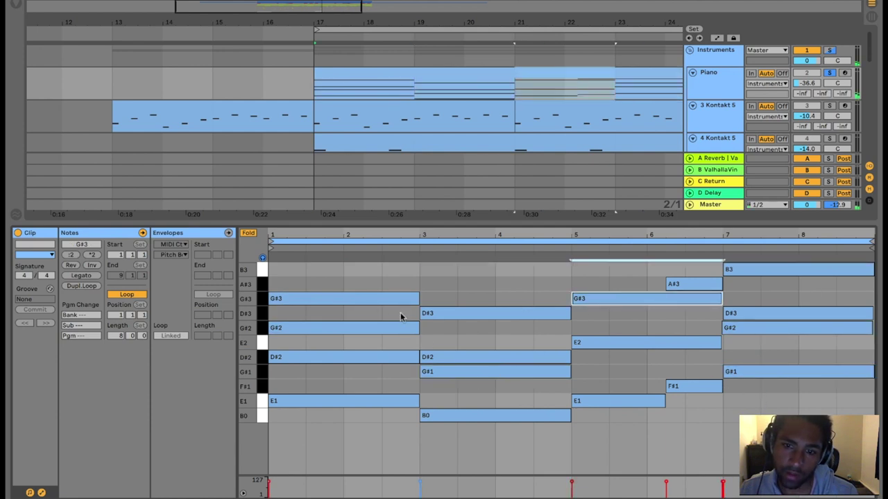
Step: Reselect the G# notes in the first, second and third piano chords to examine the pitch they share
{"action": "left_click_drag", "start_coordinate": [362, 280], "coordinate": [362, 330]}
{"action": "left_click_drag", "start_coordinate": [639, 284], "coordinate": [637, 311]}
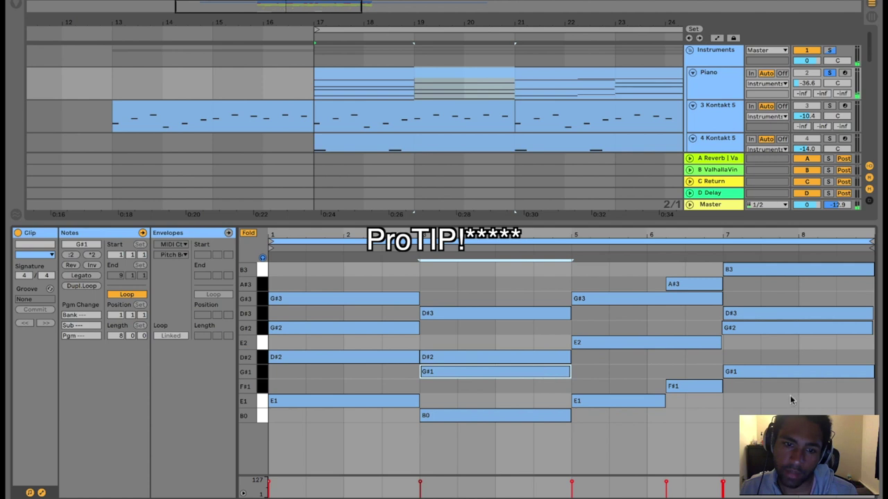
{"action": "left_click_drag", "start_coordinate": [381, 268], "coordinate": [372, 335]}
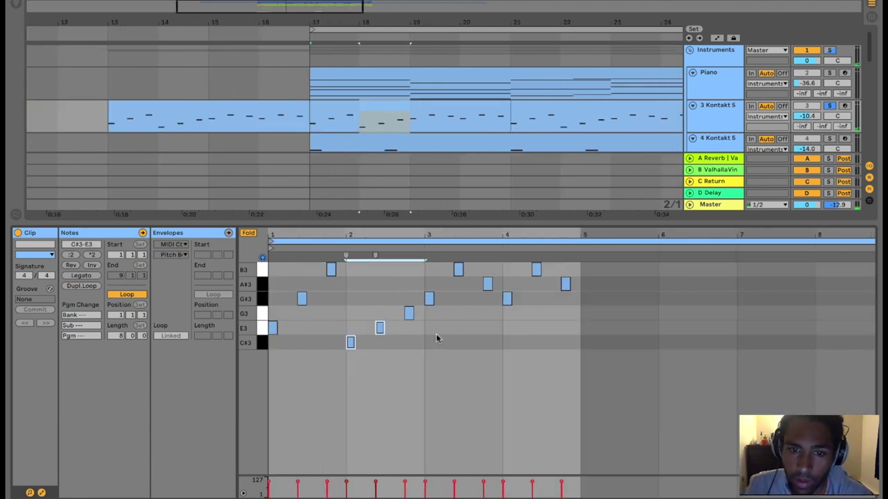
Step: Examine the 3 Kontakt 5 melody by selecting its notes in groups across bars 2 to 4, from C#3 and E3 up to B3 and A#3
{"action": "left_click", "coordinate": [458, 269]}
{"action": "left_click", "coordinate": [318, 323]}
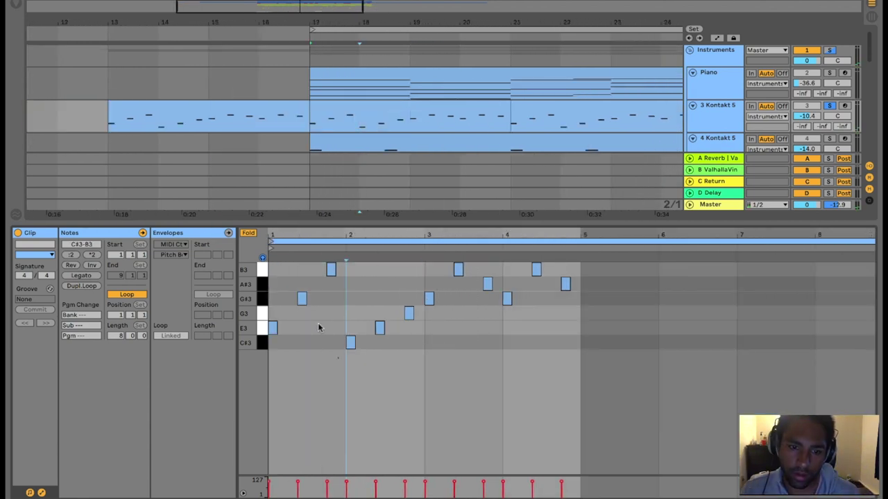
{"action": "left_click_drag", "start_coordinate": [347, 377], "coordinate": [479, 255]}
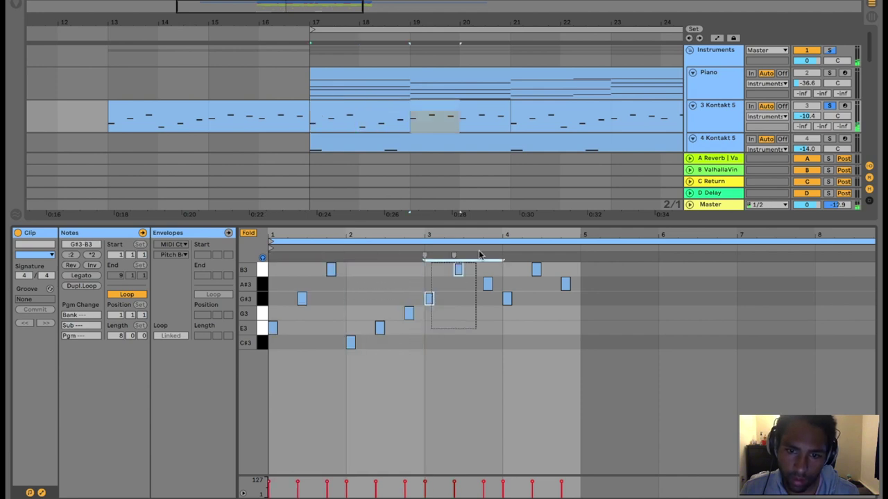
{"action": "left_click_drag", "start_coordinate": [510, 330], "coordinate": [584, 235]}
{"action": "left_click_drag", "start_coordinate": [491, 336], "coordinate": [434, 245]}
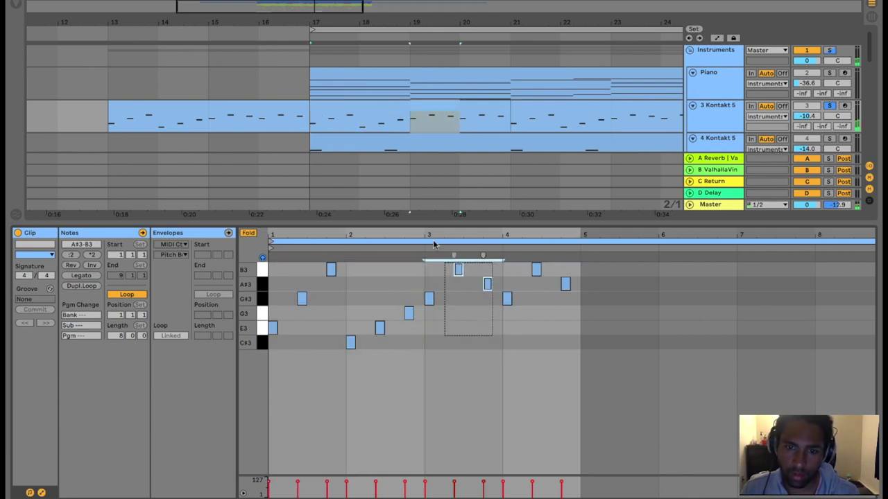
{"action": "left_click_drag", "start_coordinate": [511, 324], "coordinate": [586, 233]}
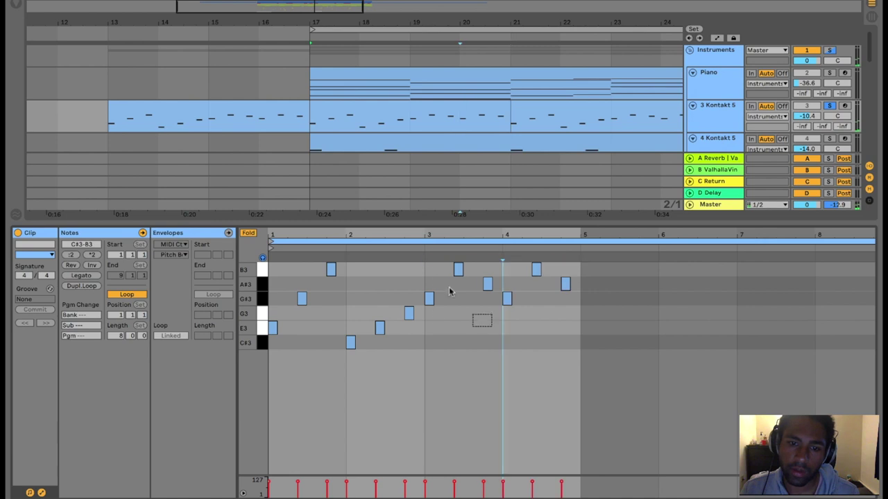
Step: Compare the repeating G#3, B3, A#3 figure in bars 3 and 4 with the E3, G#3, B3 opening of the melody
{"action": "left_click_drag", "start_coordinate": [448, 287], "coordinate": [431, 251]}
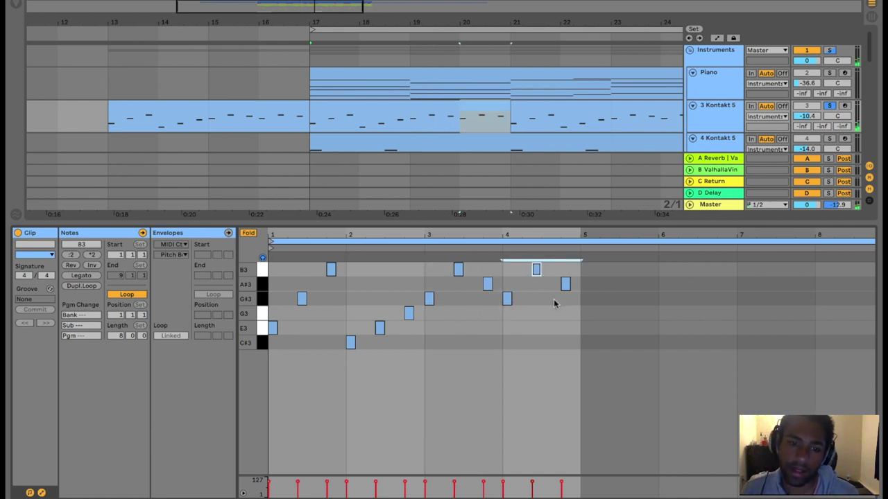
{"action": "left_click_drag", "start_coordinate": [430, 331], "coordinate": [555, 283]}
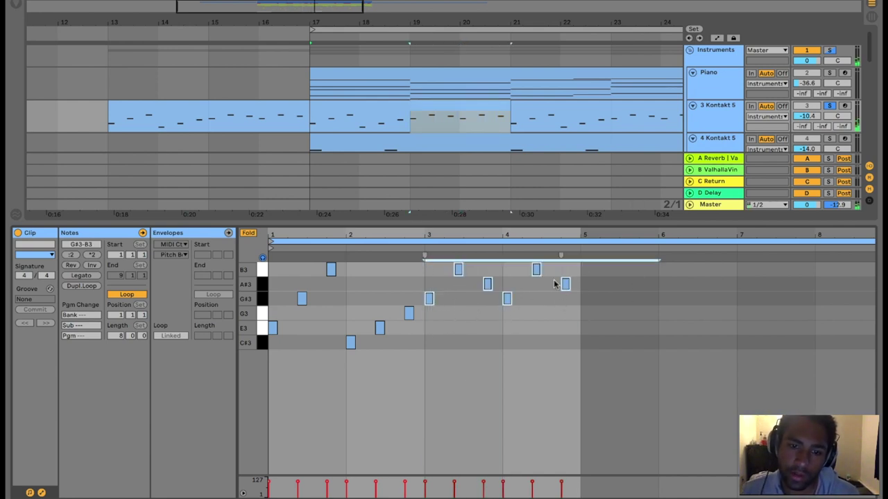
{"action": "left_click_drag", "start_coordinate": [334, 368], "coordinate": [241, 134]}
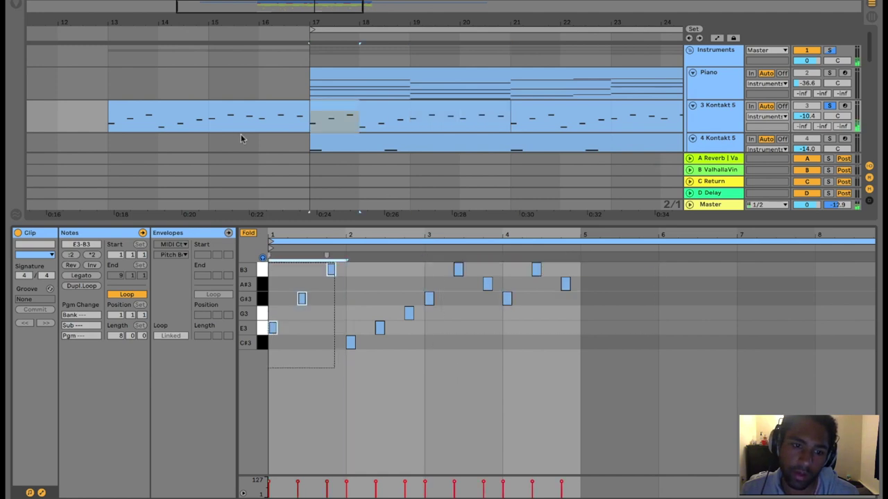
{"action": "mouse_move", "coordinate": [351, 385]}
{"action": "left_mouse_down"}
{"action": "mouse_move", "coordinate": [399, 310]}
{"action": "mouse_move", "coordinate": [349, 433]}
{"action": "left_mouse_up"}
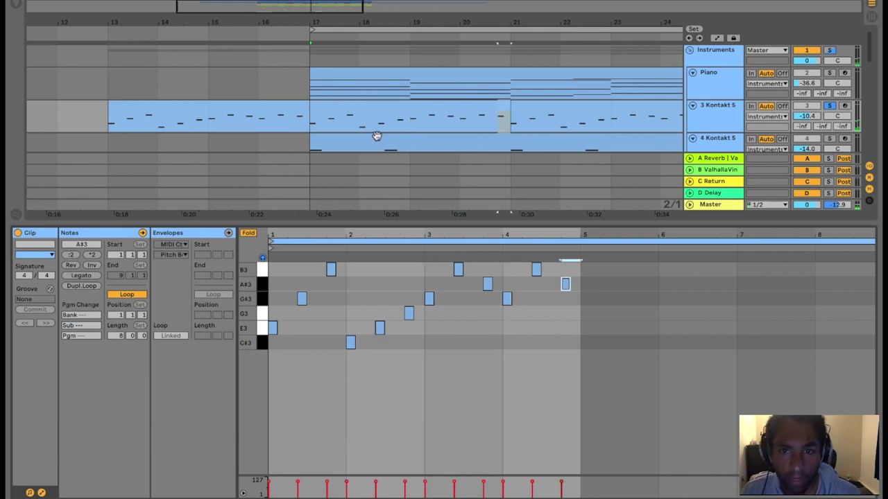
Step: Play the piano chords with the 3 Kontakt 5 melody, opening both tracks' clips to compare how often each one loops
{"action": "scroll", "coordinate": [368, 129], "scroll_direction": "down", "scroll_amount": 2}
{"action": "left_click", "coordinate": [546, 91]}
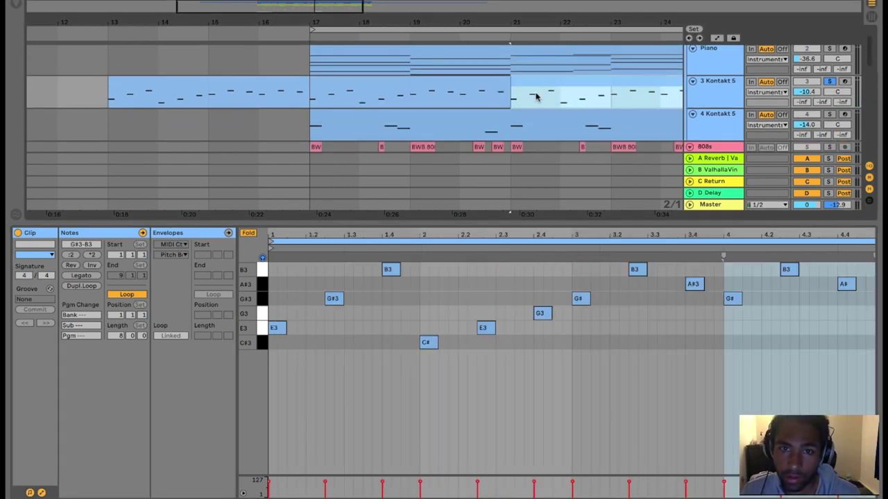
{"action": "left_click", "coordinate": [511, 53]}
{"action": "left_click_drag", "start_coordinate": [413, 283], "coordinate": [354, 423]}
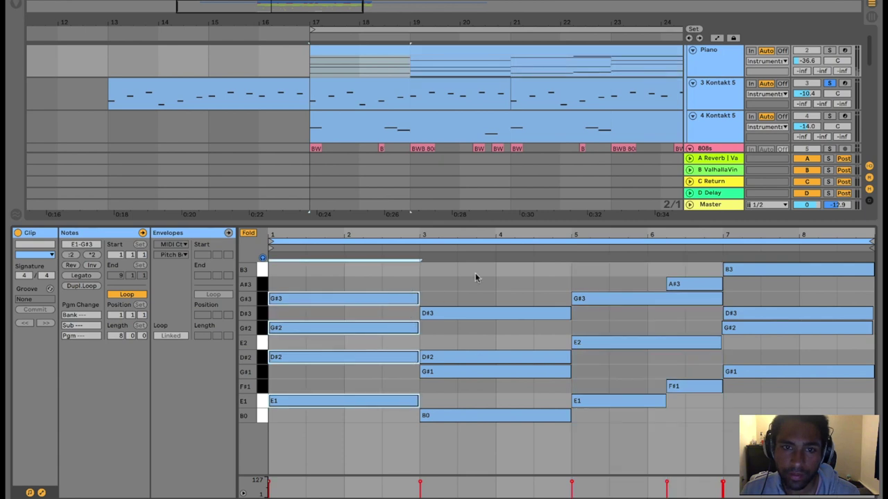
{"action": "key", "text": "space"}
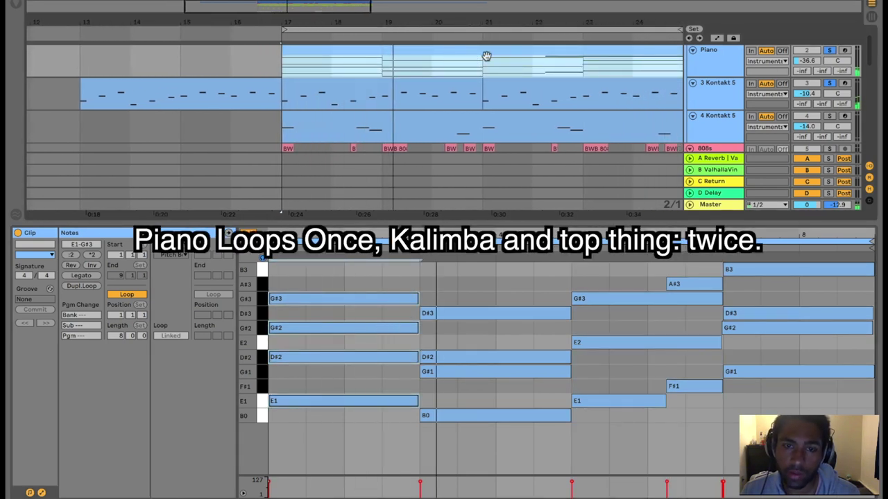
{"action": "left_click", "coordinate": [458, 88]}
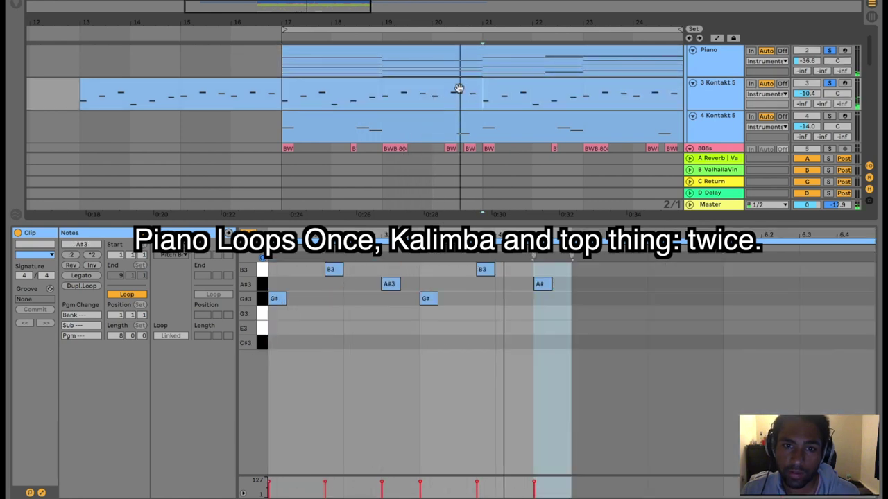
Step: Add 4 Kontakt 5 to the soloed tracks and inspect its G#4, F#4 and D#4 notes over the eight bars
{"action": "left_click", "coordinate": [483, 141]}
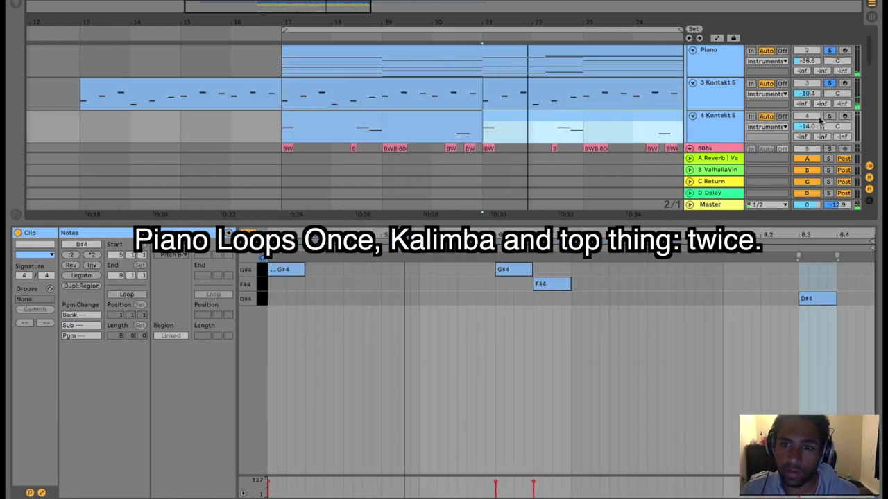
{"action": "left_click", "coordinate": [829, 116]}
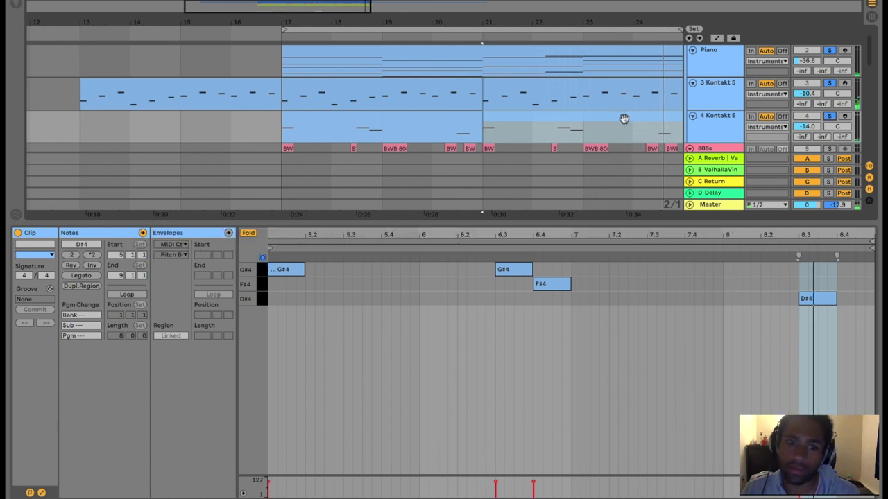
{"action": "left_click", "coordinate": [456, 123]}
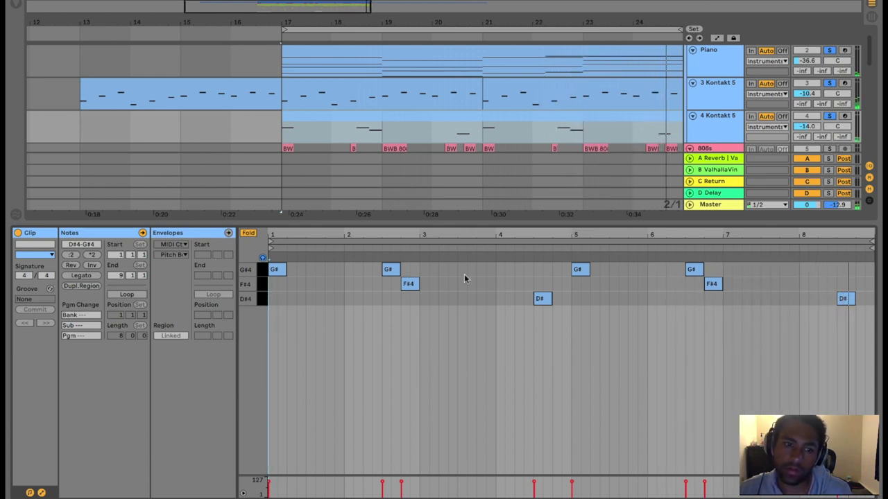
{"action": "left_click", "coordinate": [275, 271]}
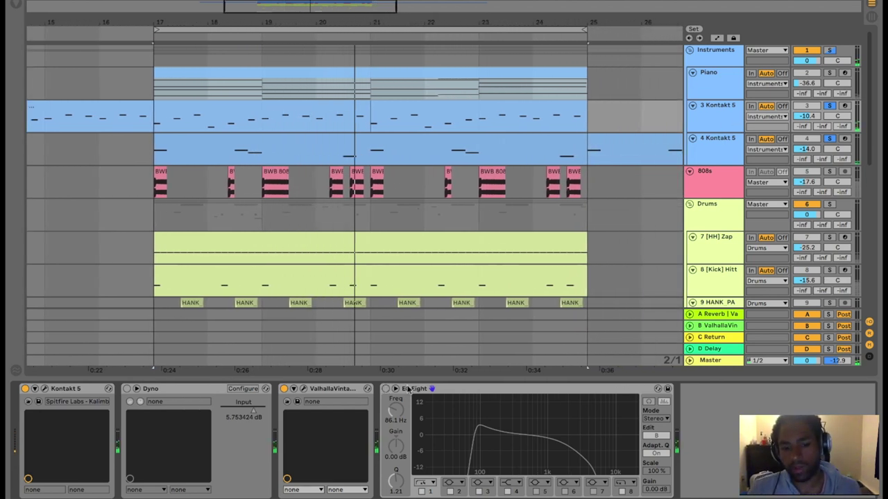
Step: Enable EQ Eight on 3 Kontakt 5, open its high end, set band 2 to 417 Hz, and shift a mid band on 4 Kontakt 5
{"action": "left_click", "coordinate": [386, 390]}
{"action": "left_click_drag", "start_coordinate": [478, 431], "coordinate": [482, 446]}
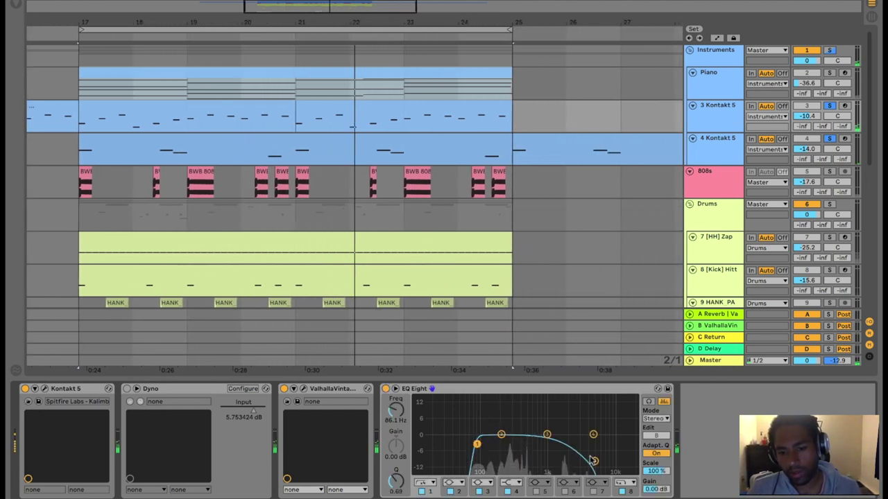
{"action": "left_click_drag", "start_coordinate": [594, 461], "coordinate": [584, 440]}
{"action": "left_click_drag", "start_coordinate": [502, 434], "coordinate": [524, 437]}
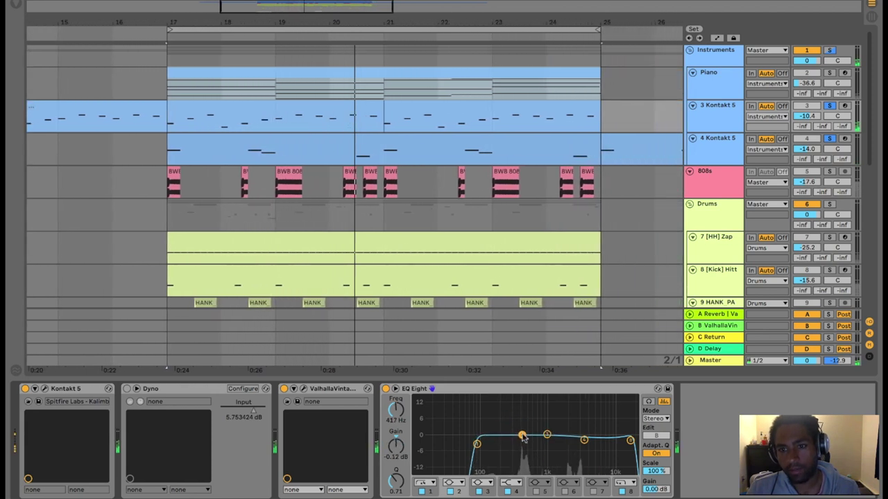
{"action": "left_click", "coordinate": [715, 146]}
{"action": "mouse_move", "coordinate": [390, 435]}
{"action": "left_mouse_down"}
{"action": "mouse_move", "coordinate": [434, 429]}
{"action": "mouse_move", "coordinate": [401, 433]}
{"action": "left_mouse_up"}
Step: Solo the piano and set its EQ Eight band 3 to 417 Hz at -10 dB and its high cut to 2.20 kHz
{"action": "left_click", "coordinate": [724, 76]}
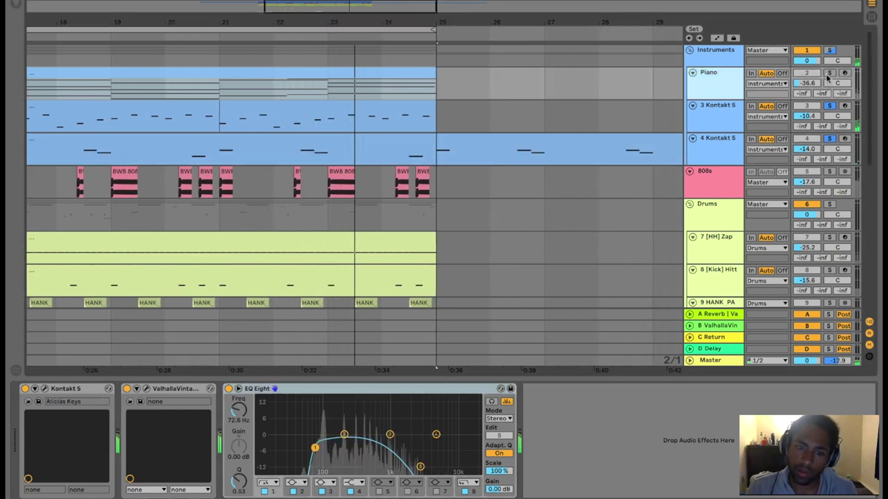
{"action": "left_click", "coordinate": [829, 73]}
{"action": "left_click_drag", "start_coordinate": [389, 435], "coordinate": [366, 461]}
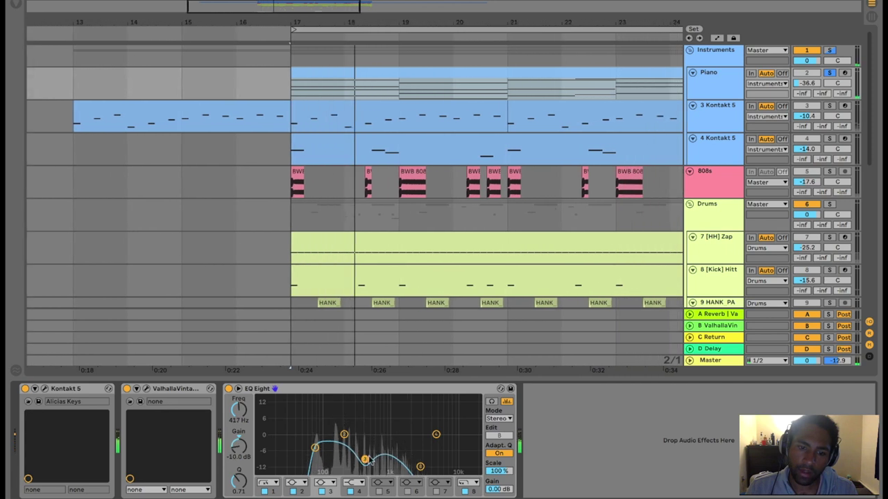
{"action": "left_click_drag", "start_coordinate": [421, 467], "coordinate": [416, 456]}
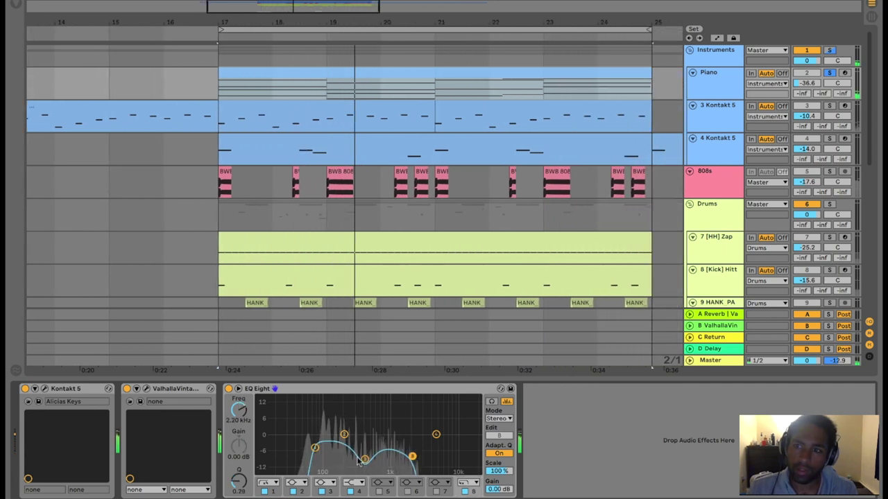
Step: Solo the Instruments group and add the hi-hat, kick and HANK_PA tracks to the soloed mix
{"action": "left_click", "coordinate": [829, 106]}
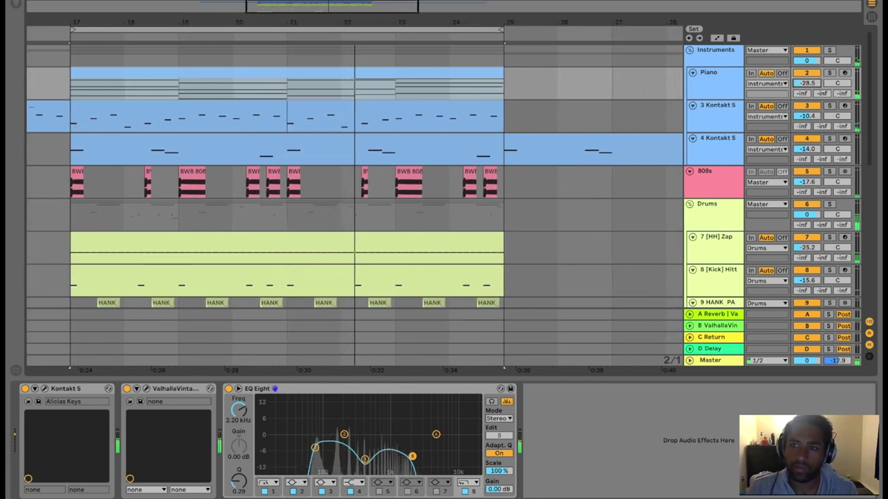
{"action": "left_click", "coordinate": [829, 50]}
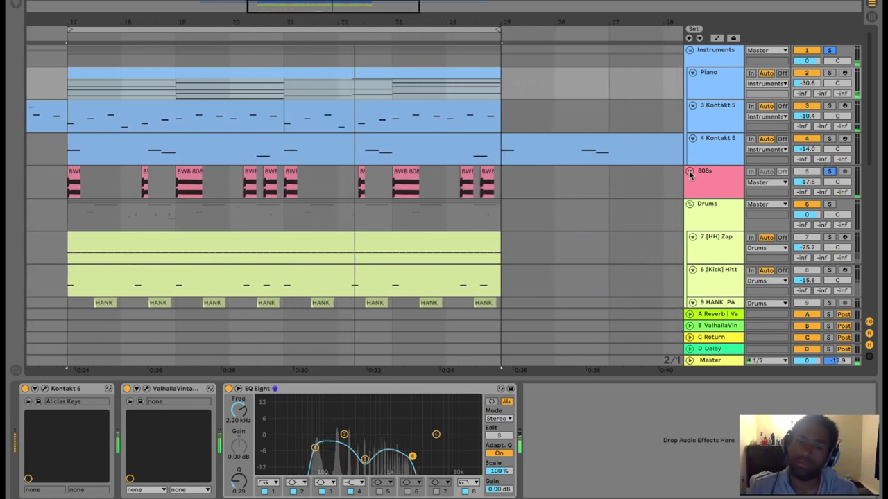
{"action": "scroll", "coordinate": [803, 215], "scroll_direction": "down", "scroll_amount": 1}
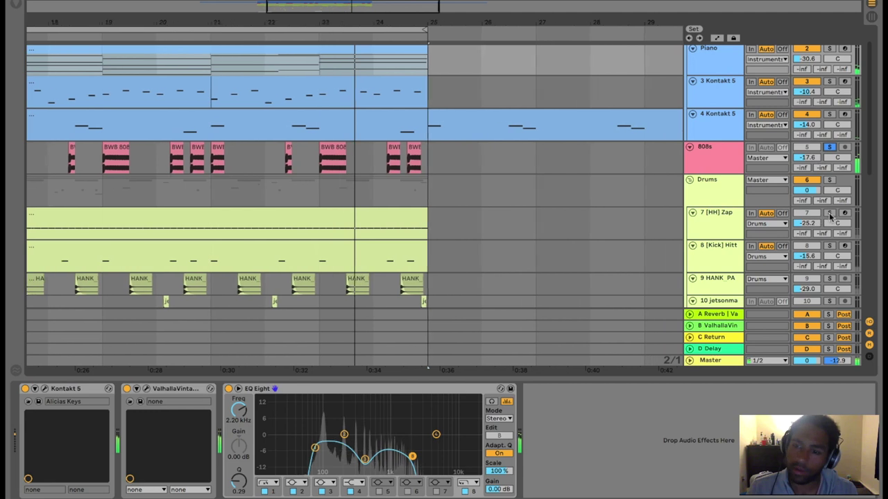
{"action": "left_click", "coordinate": [829, 213]}
{"action": "scroll", "coordinate": [837, 229], "scroll_direction": "down", "scroll_amount": 1}
{"action": "left_click", "coordinate": [829, 222]}
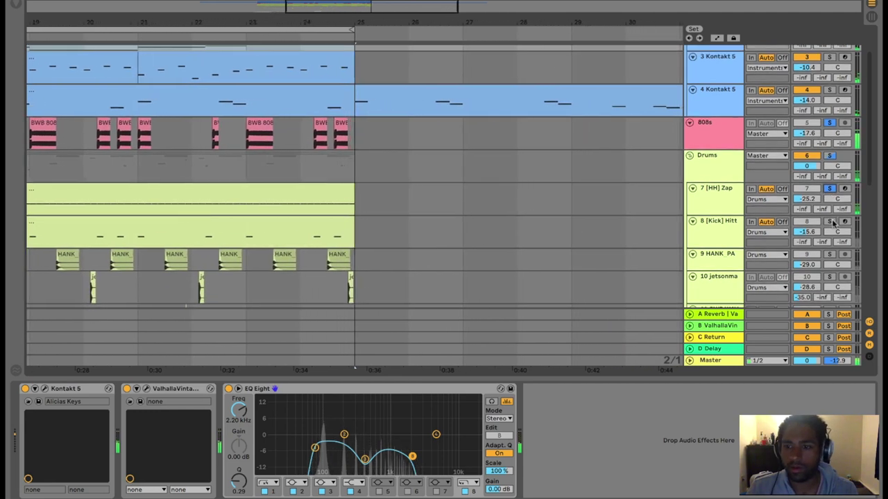
{"action": "left_click", "coordinate": [829, 254]}
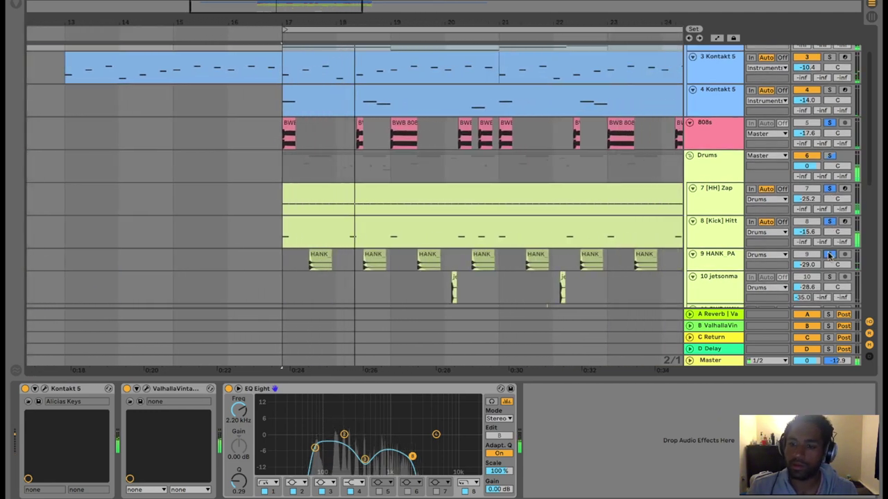
Step: Add tracks 10 jetsonma, 11 BWB WAV and 12 Audio to the soloed mix
{"action": "scroll", "coordinate": [830, 257], "scroll_direction": "down", "scroll_amount": 1}
{"action": "left_click", "coordinate": [830, 250]}
{"action": "scroll", "coordinate": [831, 256], "scroll_direction": "down", "scroll_amount": 3}
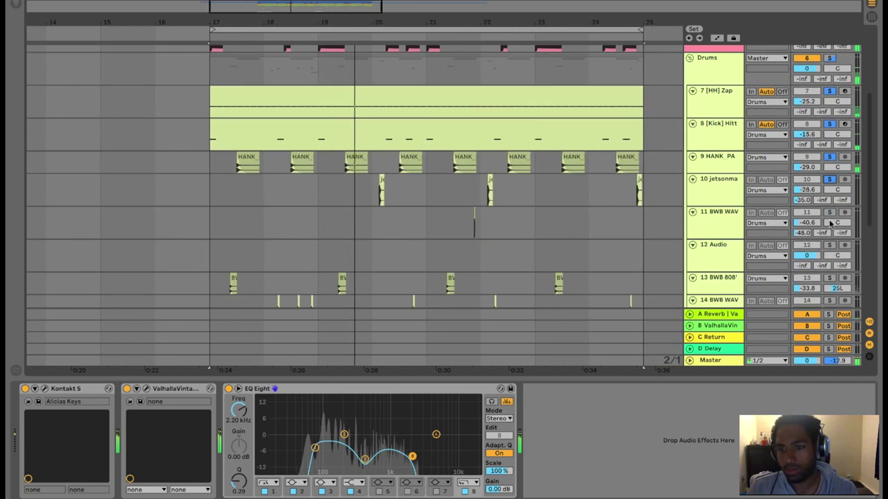
{"action": "left_click", "coordinate": [830, 214]}
{"action": "left_click", "coordinate": [829, 246]}
Step: Bring in the remaining percussion layers by soloing drum tracks 13 to 16
{"action": "scroll", "coordinate": [829, 247], "scroll_direction": "down", "scroll_amount": 5}
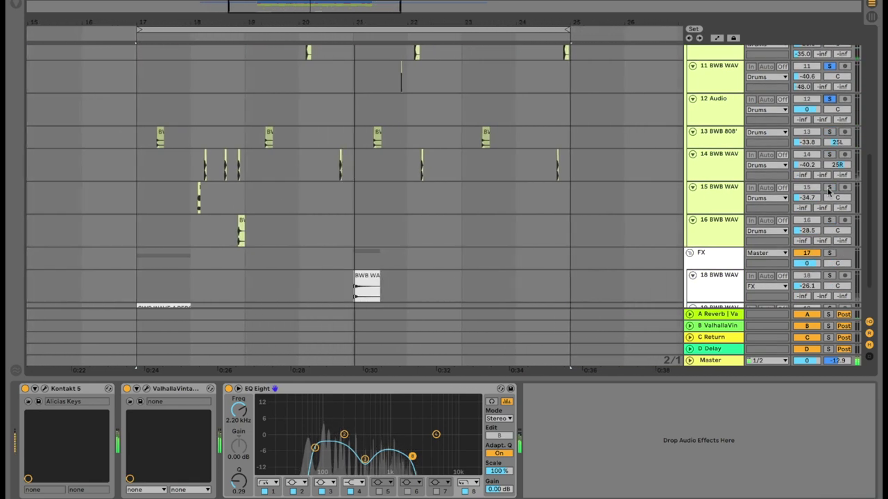
{"action": "left_click", "coordinate": [830, 188]}
{"action": "left_click", "coordinate": [830, 154]}
{"action": "left_click", "coordinate": [829, 132]}
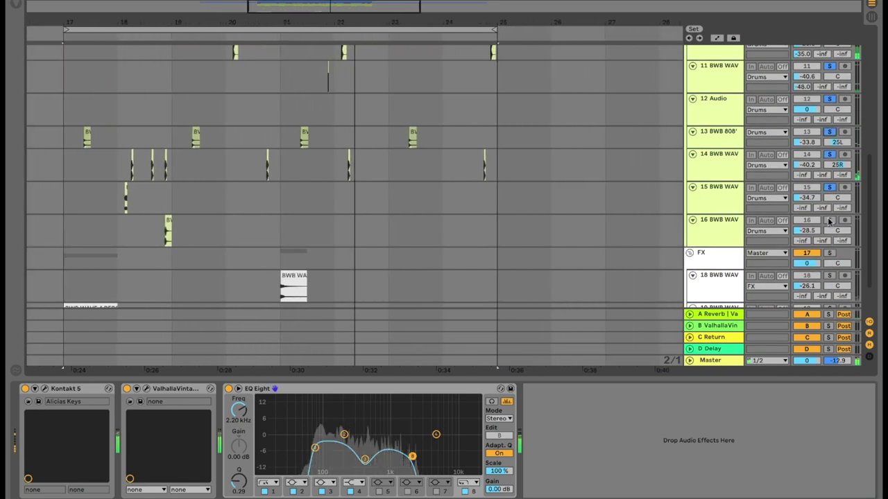
{"action": "left_click", "coordinate": [830, 221]}
Step: Add the FX group to the soloed mix and collapse all track groups to an overview
{"action": "scroll", "coordinate": [829, 222], "scroll_direction": "down", "scroll_amount": 1}
{"action": "left_click", "coordinate": [829, 228]}
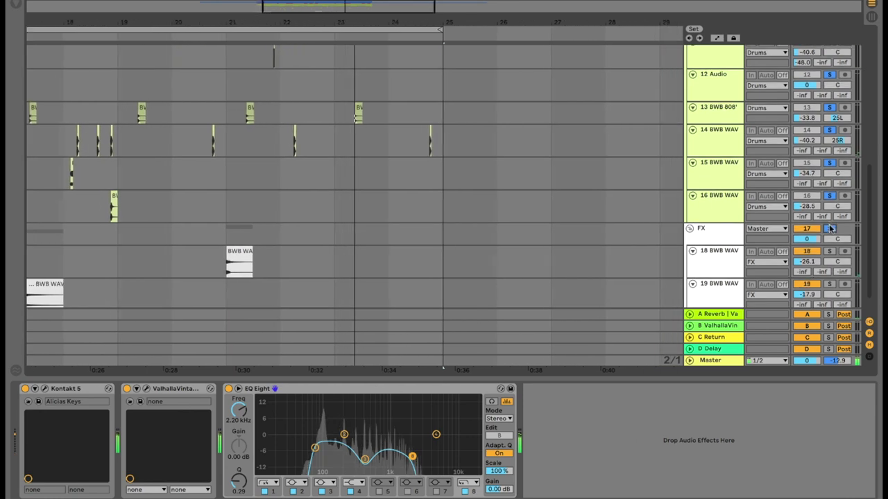
{"action": "left_click", "coordinate": [689, 229], "text": "alt"}
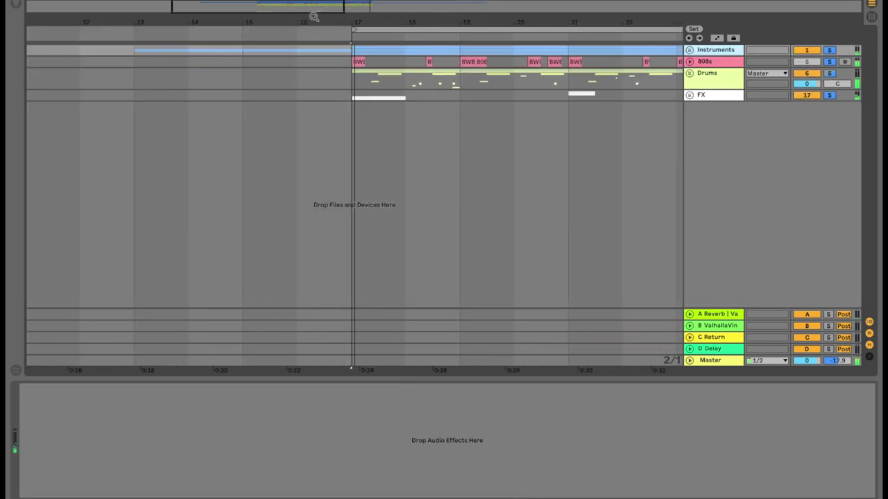